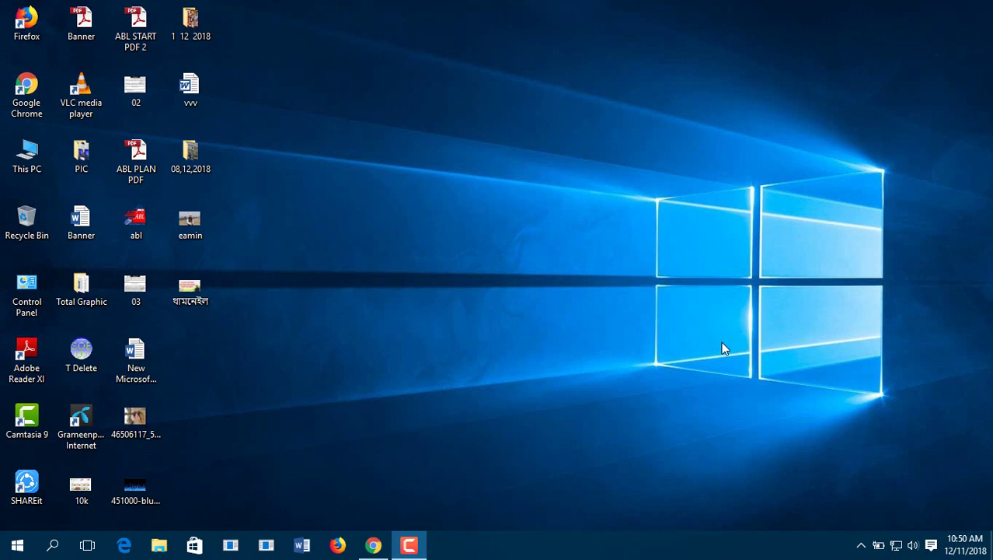
Sign in to the portal with the saved username and the account password
left_click(373, 546)
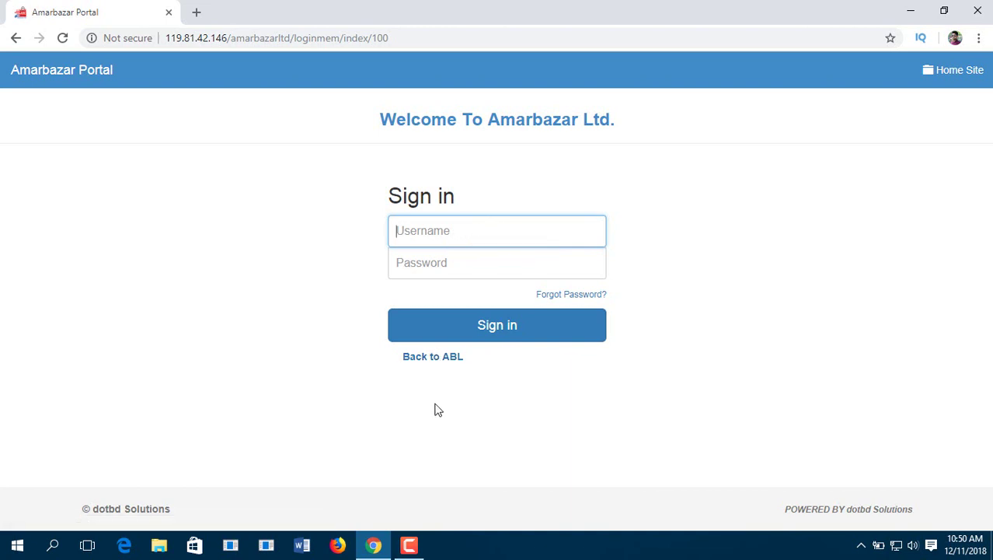
left_click(443, 233)
left_click(444, 267)
left_click(450, 264)
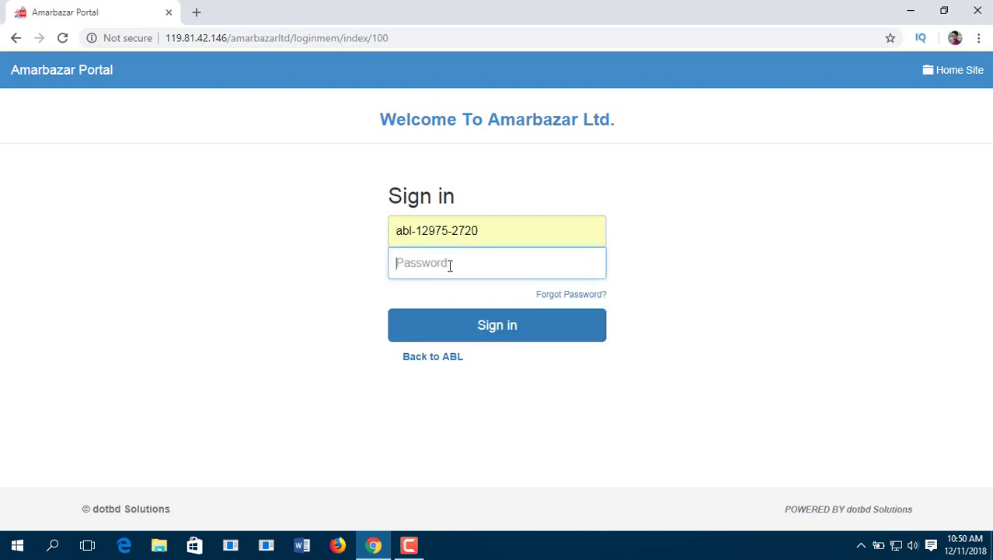
type("******")
key("Return")
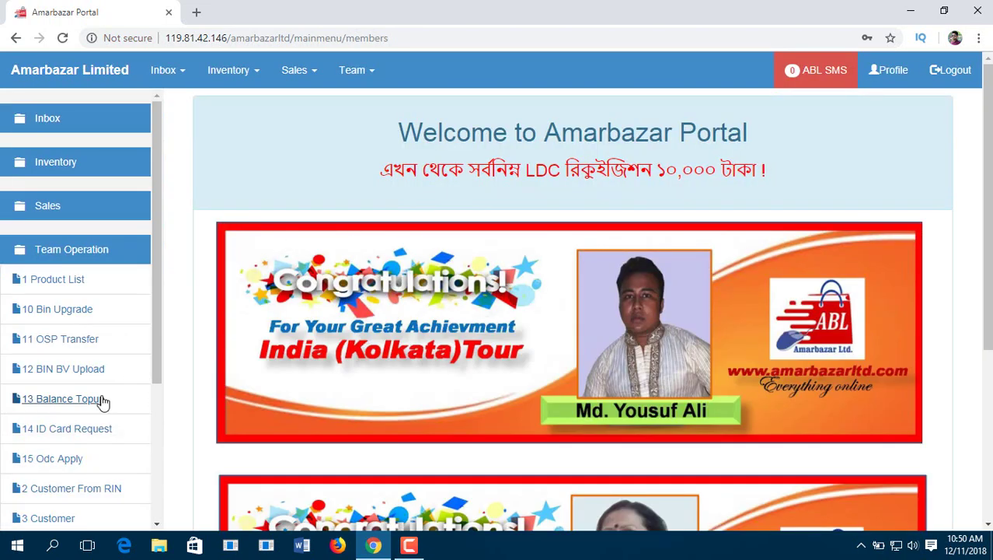
Expand Team Operation in the sidebar and go to 11 OSP Transfer
left_click(133, 258)
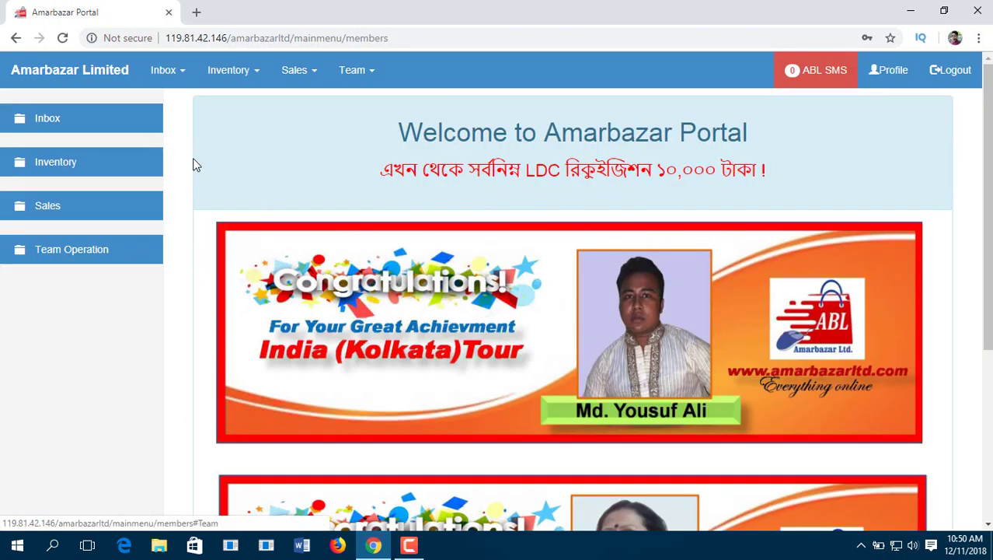
scroll(326, 328, "down", 3)
scroll(326, 328, "up", 3)
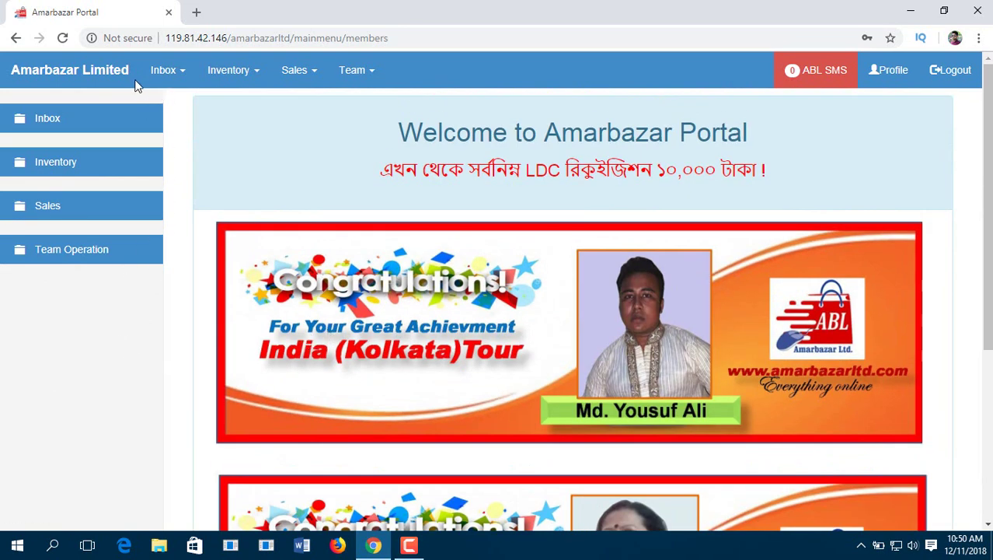
left_click(129, 252)
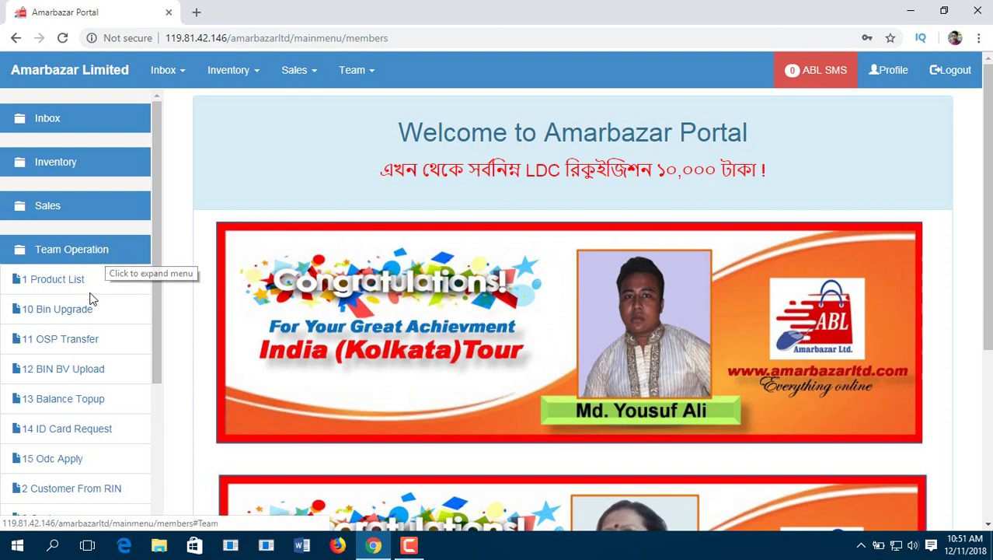
left_click(78, 347)
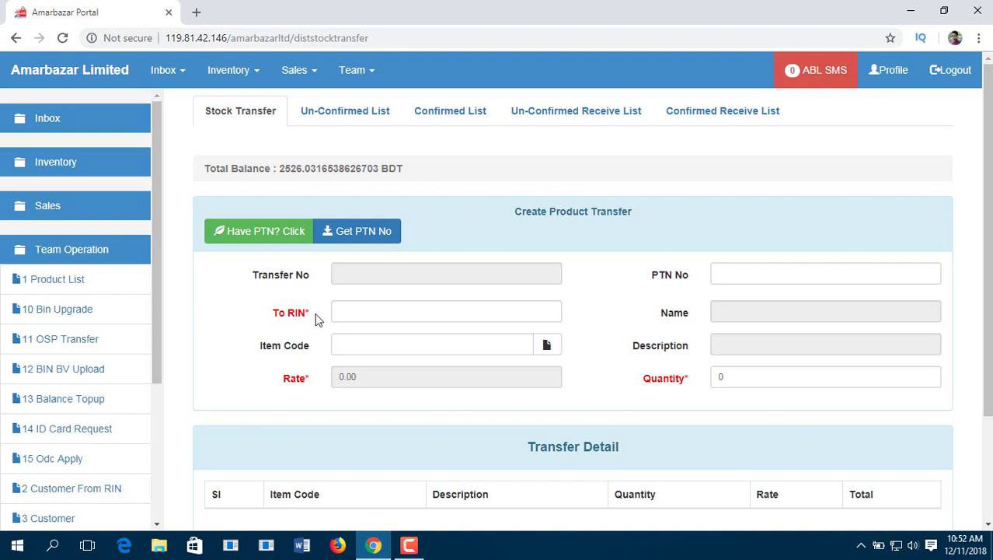
Enter the recipient's RIN from the autocomplete suggestion so their name fills in
left_click(353, 313)
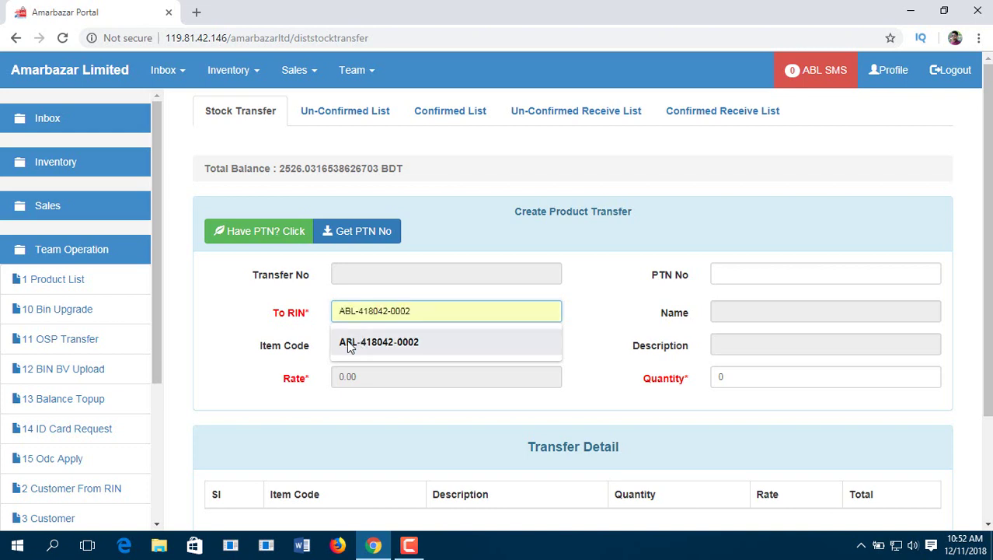
left_click(365, 345)
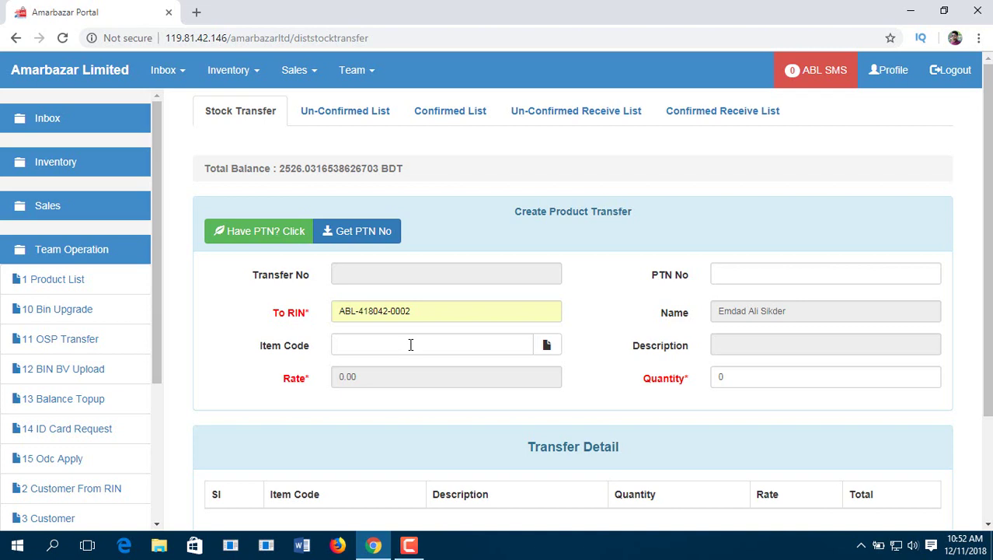
Choose MGI-FSO-5LTR, Fresh Soyabean Oil 5 Litre, from the Item Picklist as the item code
left_click(548, 345)
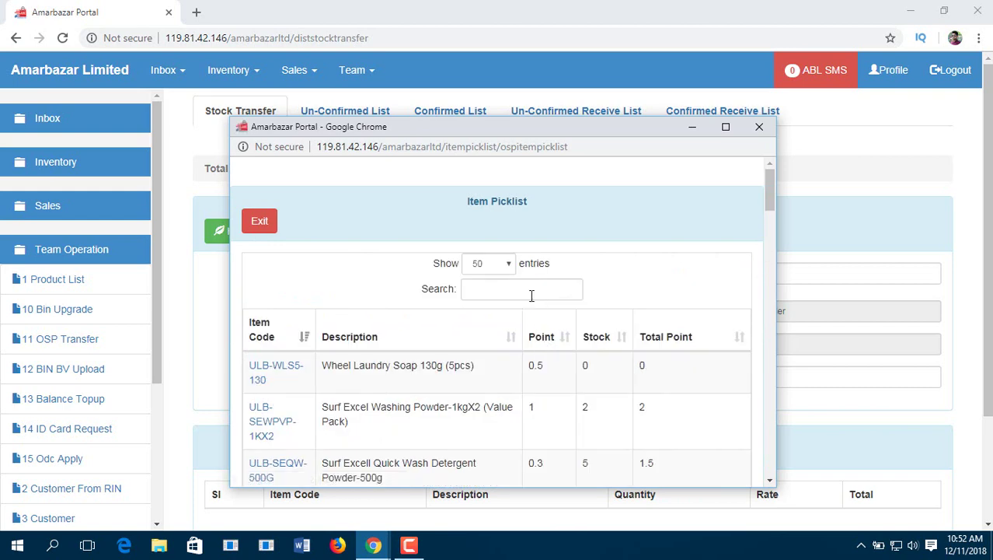
scroll(511, 388, "down", 3)
scroll(510, 386, "down", 8)
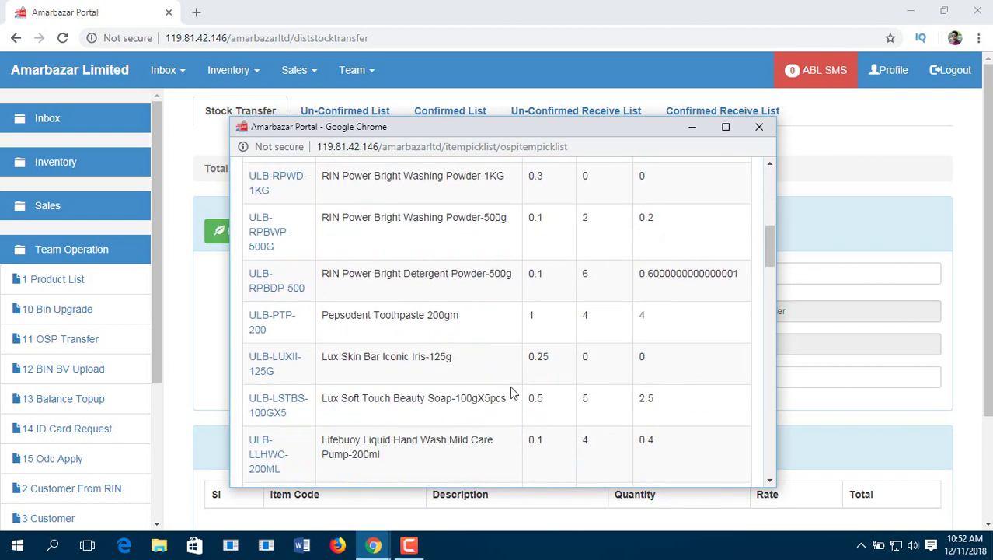
scroll(511, 388, "down", 12)
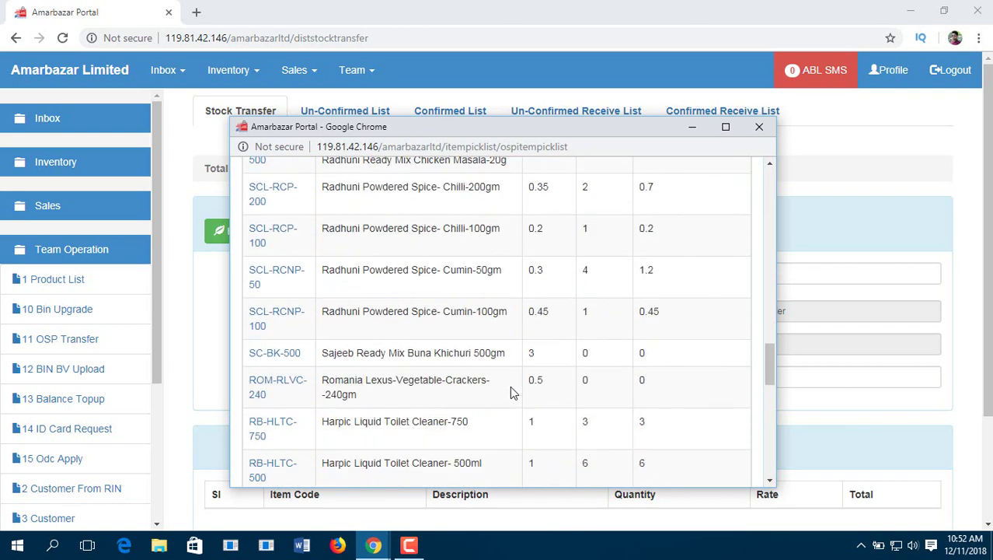
scroll(512, 386, "down", 4)
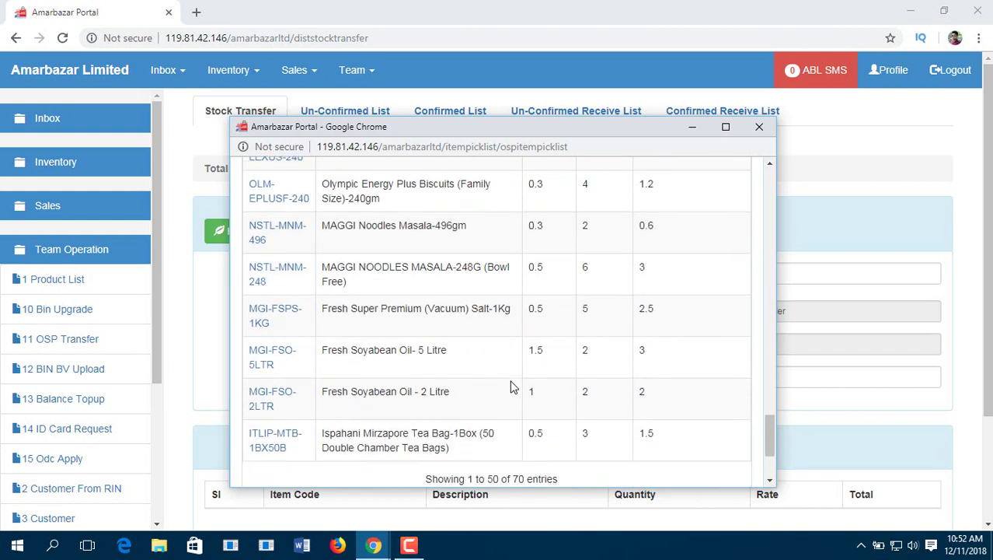
scroll(510, 387, "up", 1)
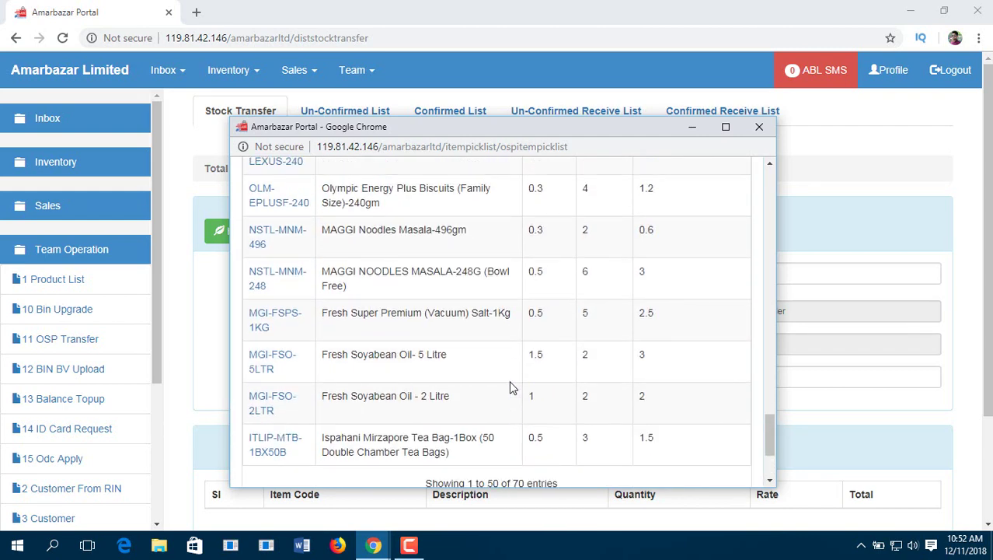
scroll(512, 385, "up", 5)
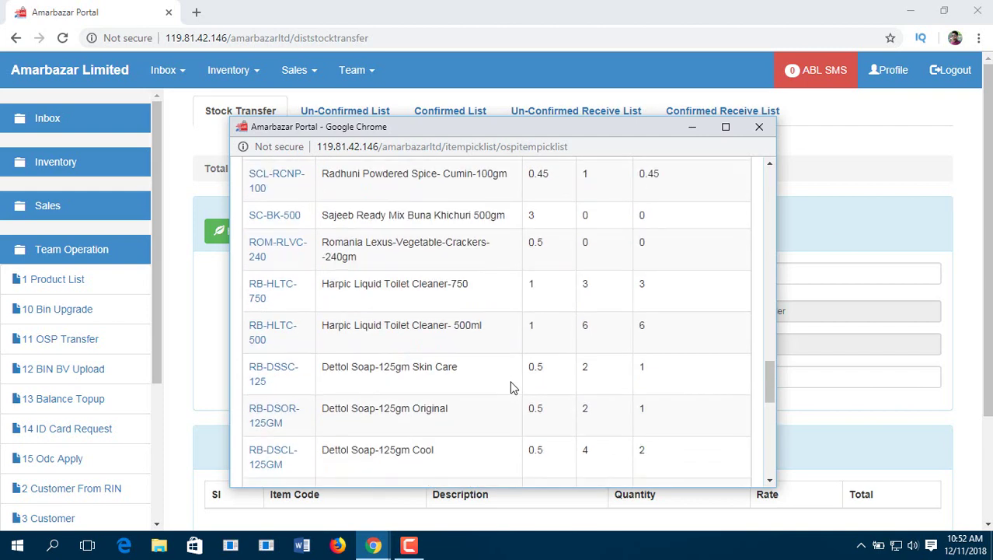
scroll(512, 385, "down", 7)
scroll(512, 386, "up", 1)
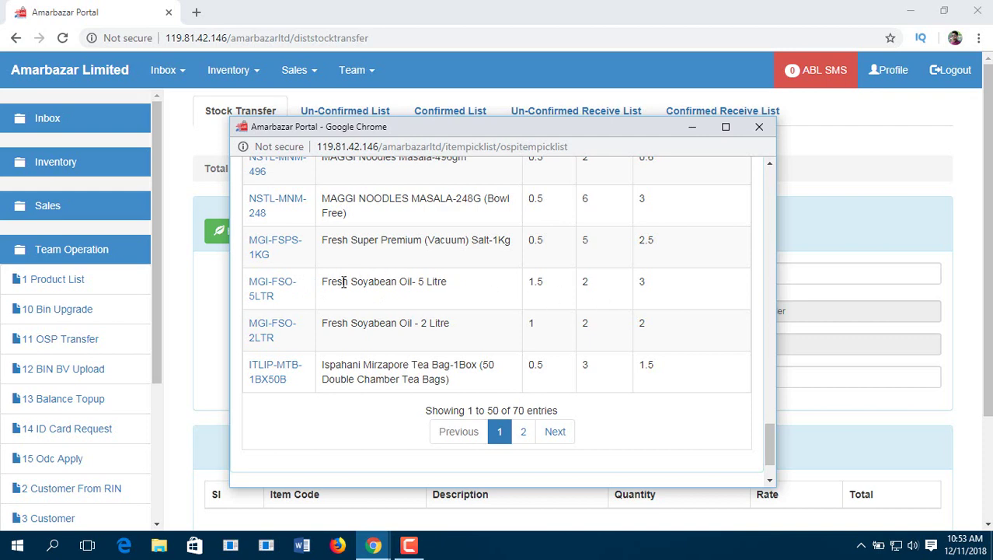
left_click(282, 288)
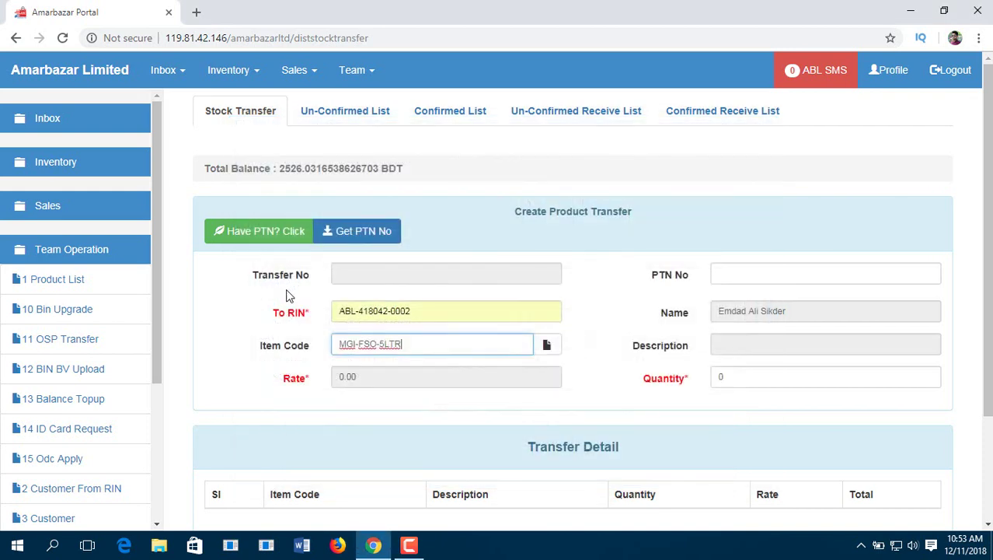
Load the item's 500.00 rate and set the transfer quantity to 1
left_click(184, 330)
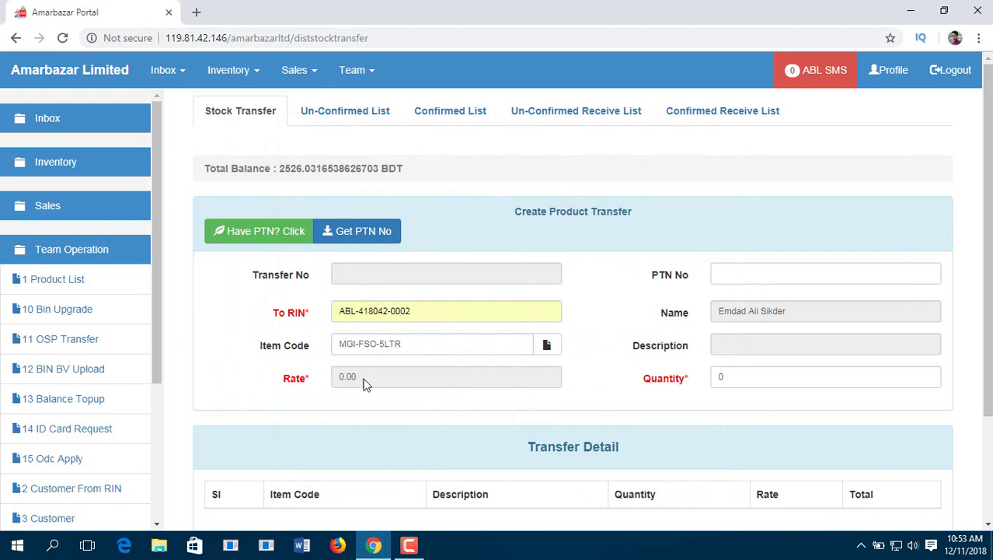
left_click(737, 375)
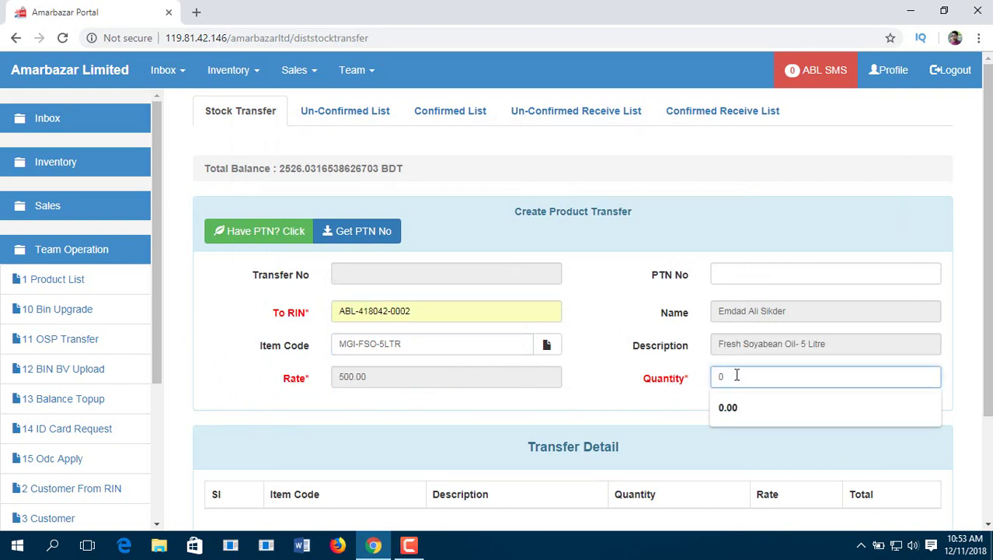
double_click(736, 375)
type("1")
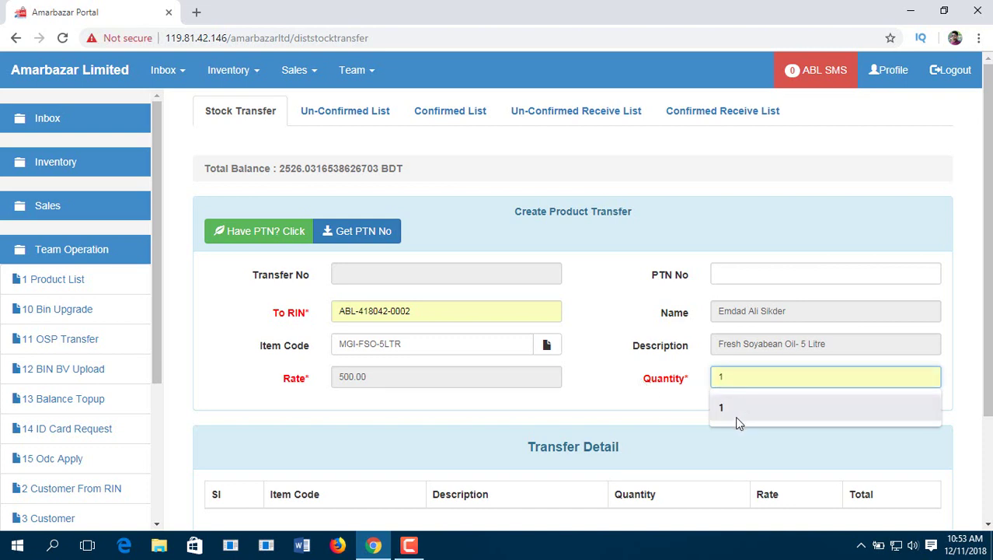
left_click(737, 408)
left_click(673, 410)
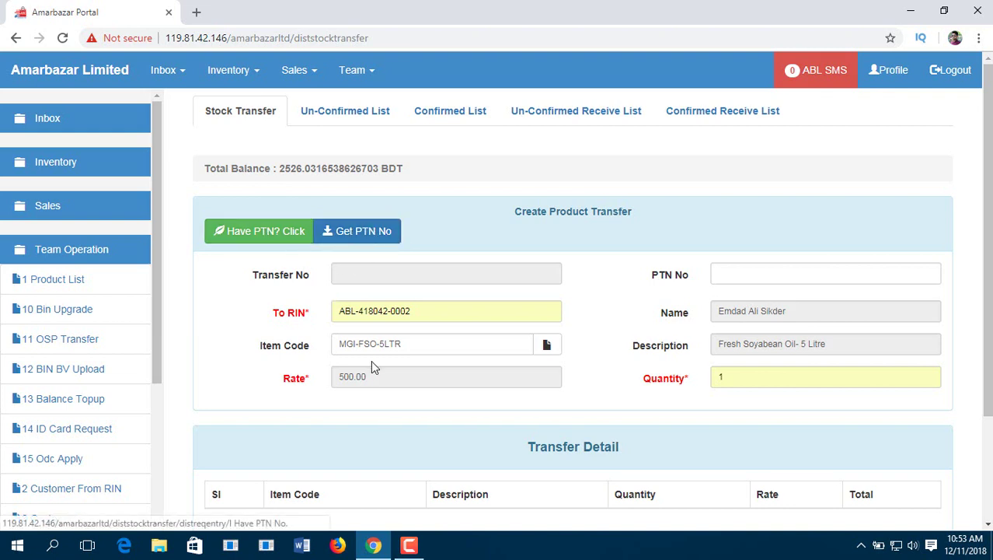
Request a PTN number for the transfer and confirm the prompt
left_click(372, 240)
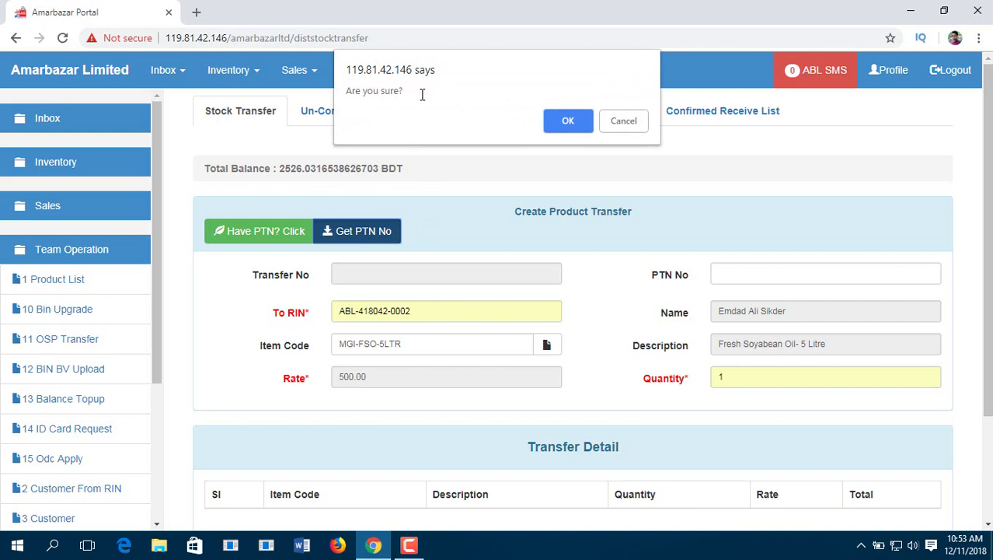
left_click(565, 121)
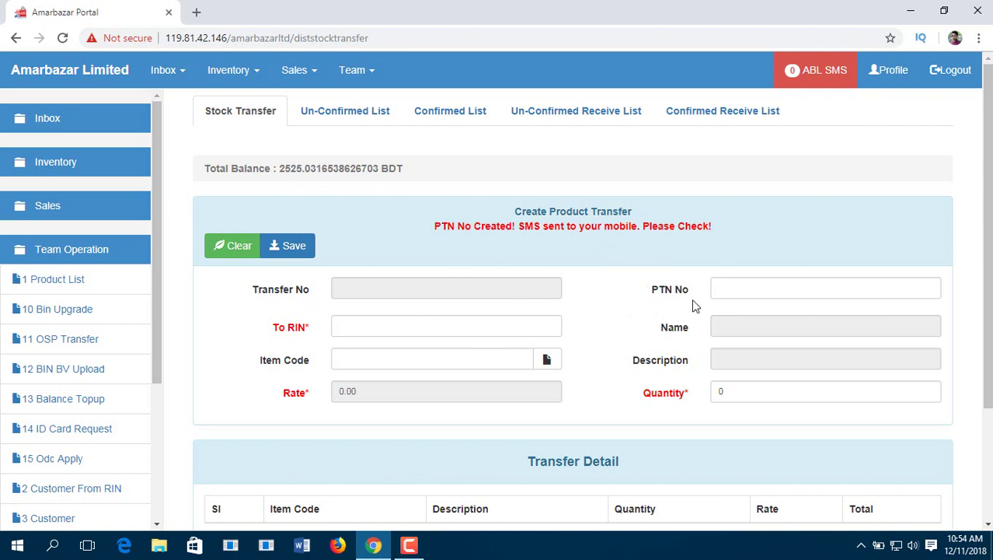
Enter the PTN code received by SMS into the PTN No field so the recipient reloads
left_click(723, 288)
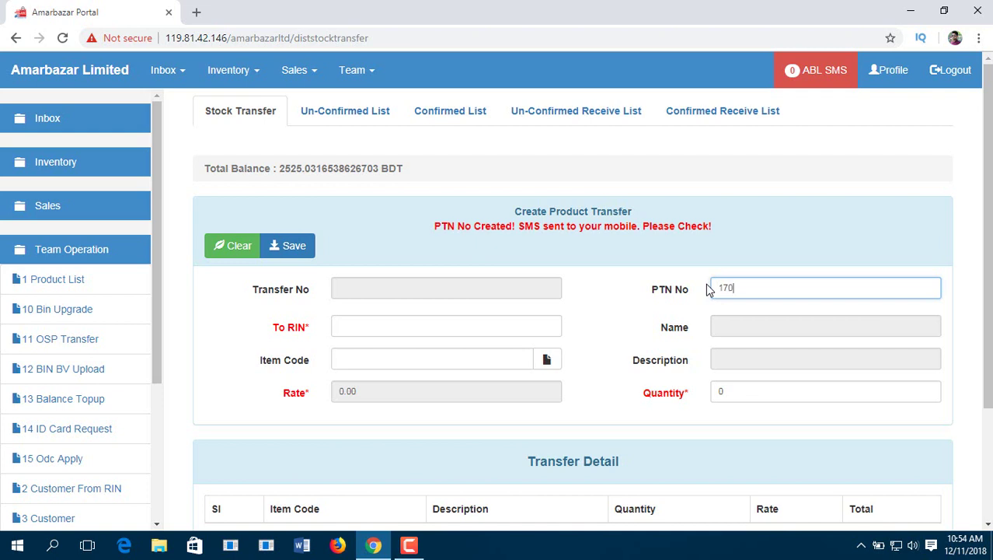
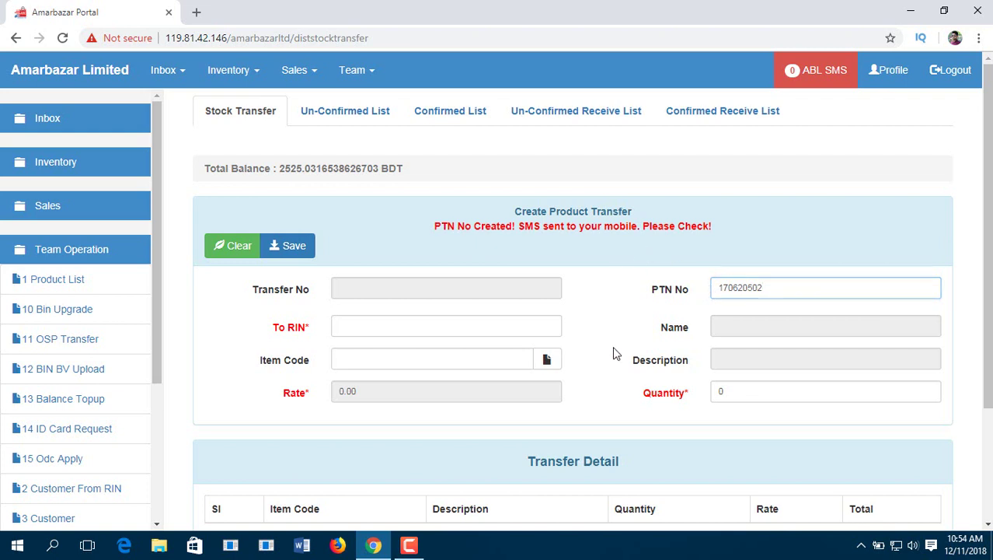
left_click(614, 354)
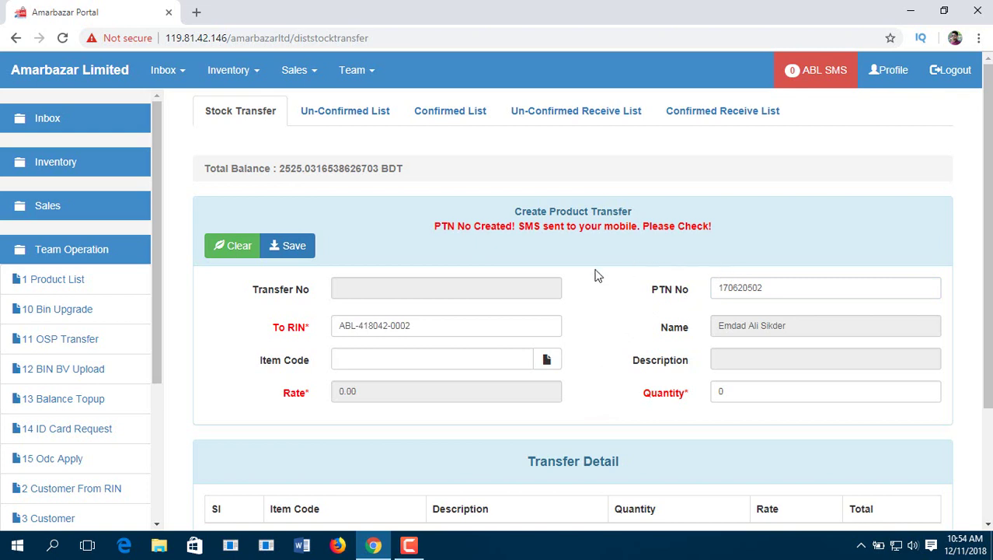
Re-select MGI-FSO-5LTR Fresh Soyabean Oil 5 Litre and change its quantity from 0 to 1
left_click(547, 360)
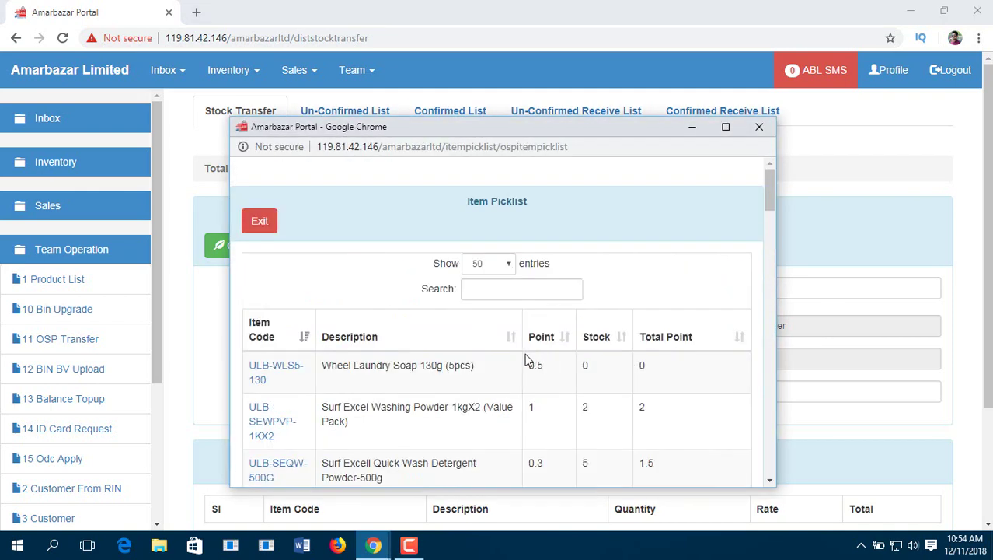
scroll(524, 353, "down", 10)
scroll(523, 356, "down", 15)
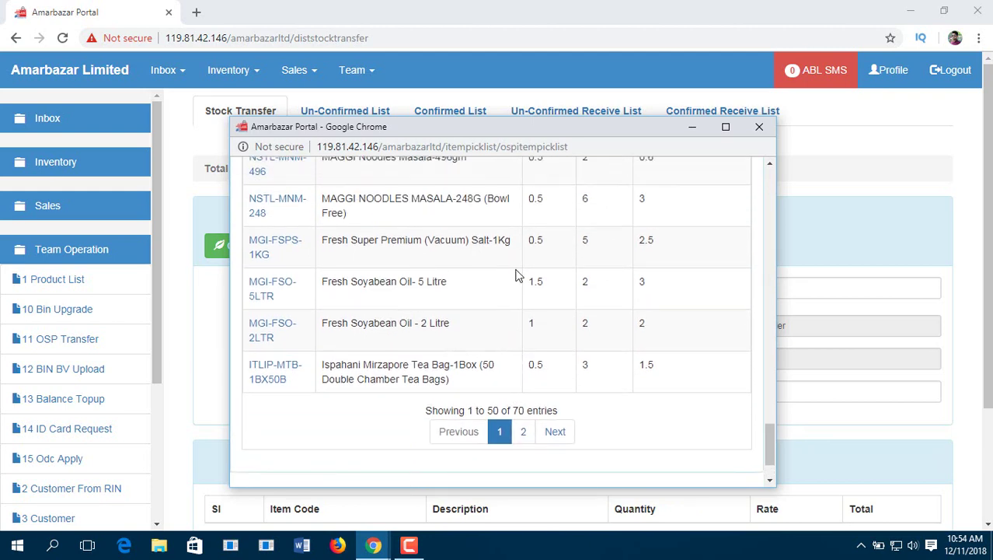
left_click(273, 289)
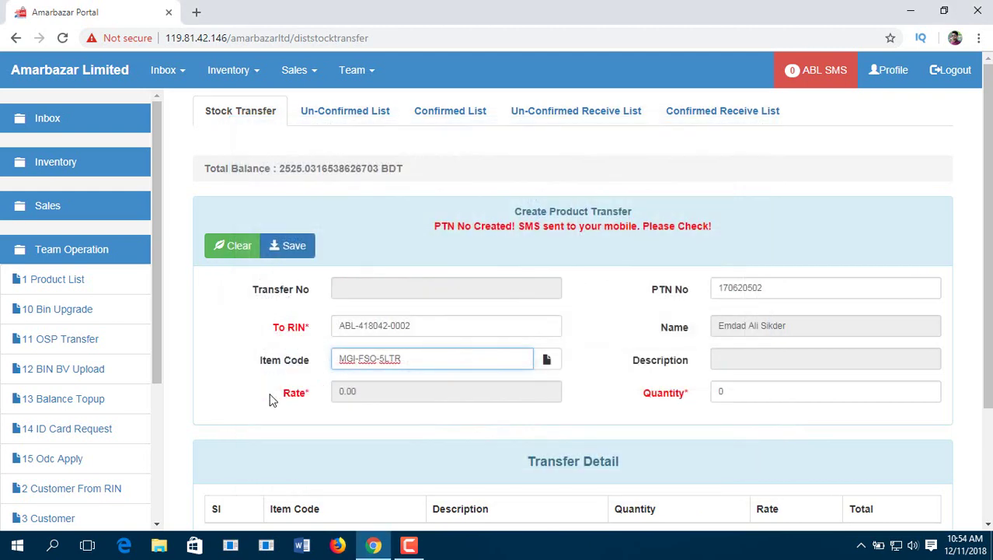
left_click(735, 398)
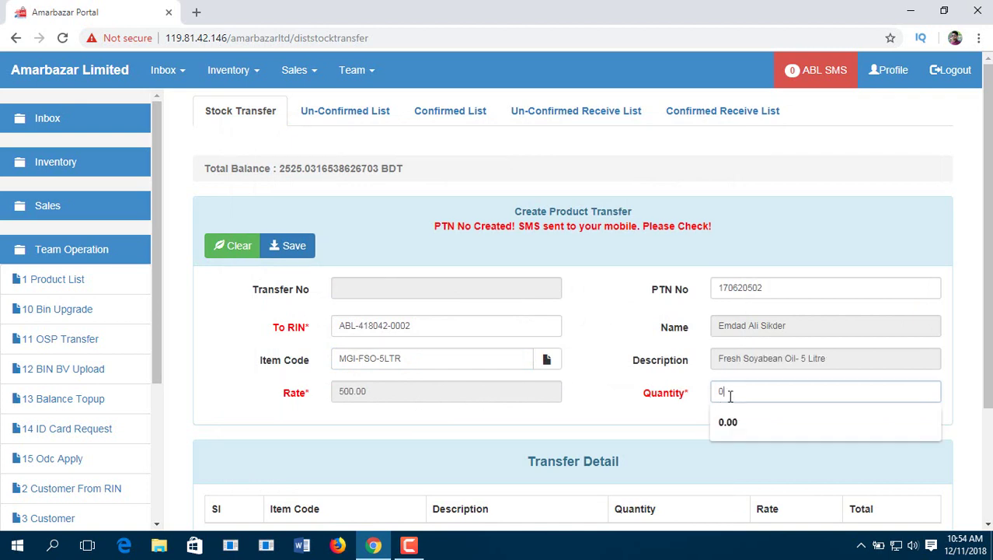
key("BackSpace")
type("1")
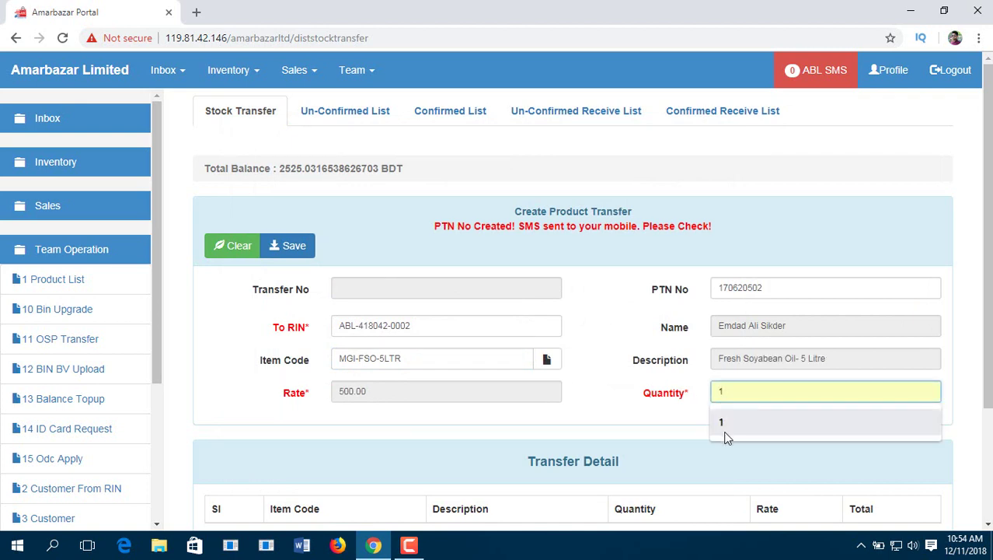
left_click(725, 430)
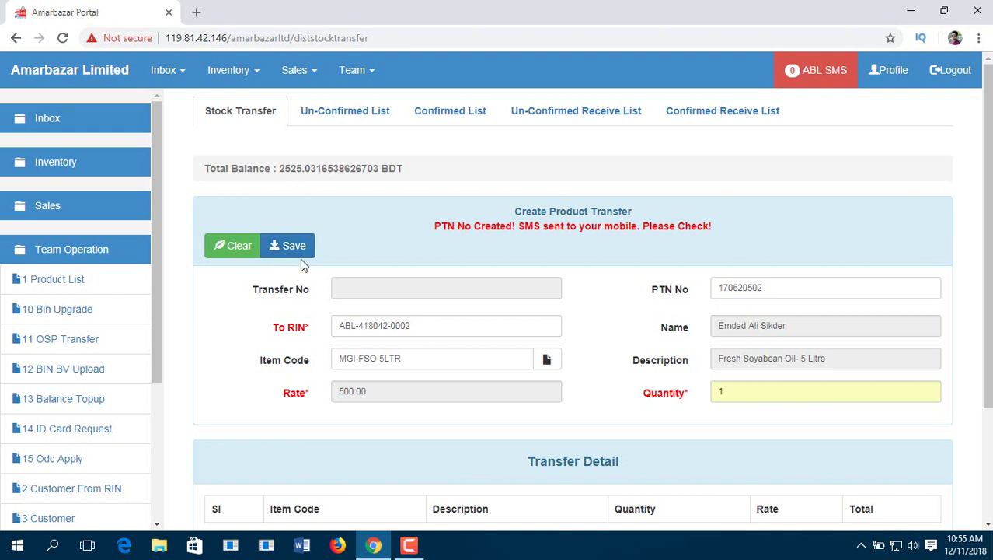
Save the one-item Fresh Soyabean Oil transfer and confirm the save prompt
left_click(300, 255)
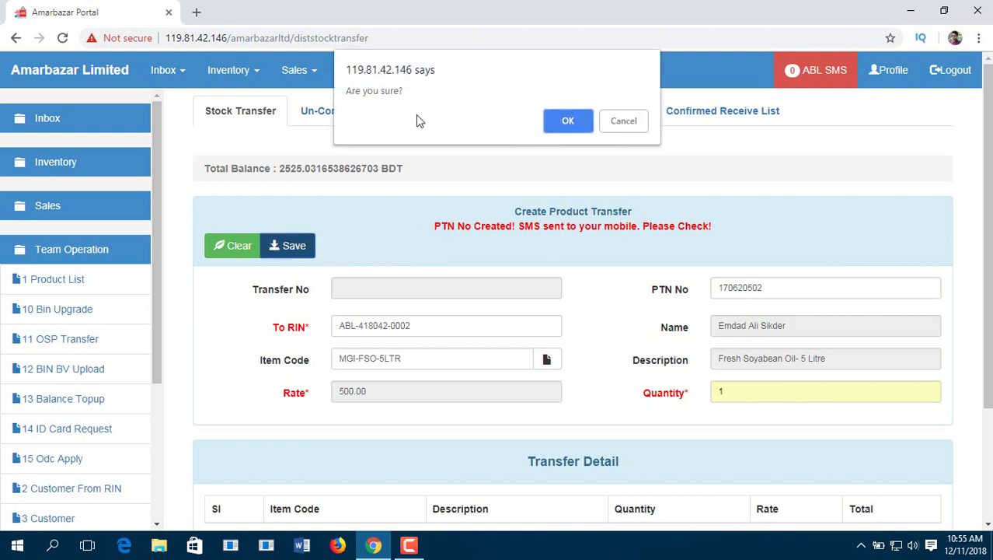
left_click(576, 126)
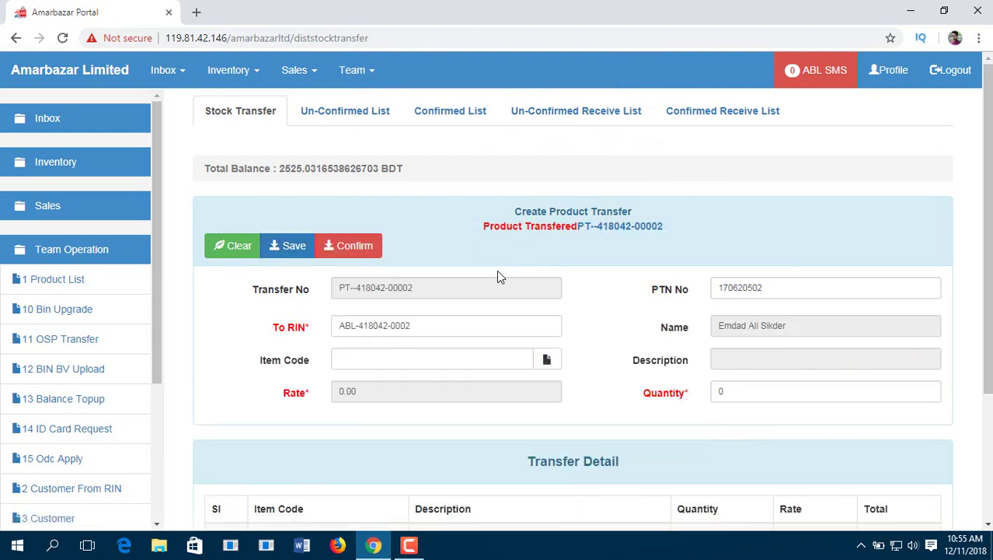
Confirm the saved transfer and check its Transfer Detail row totalling 500.00
left_click(362, 253)
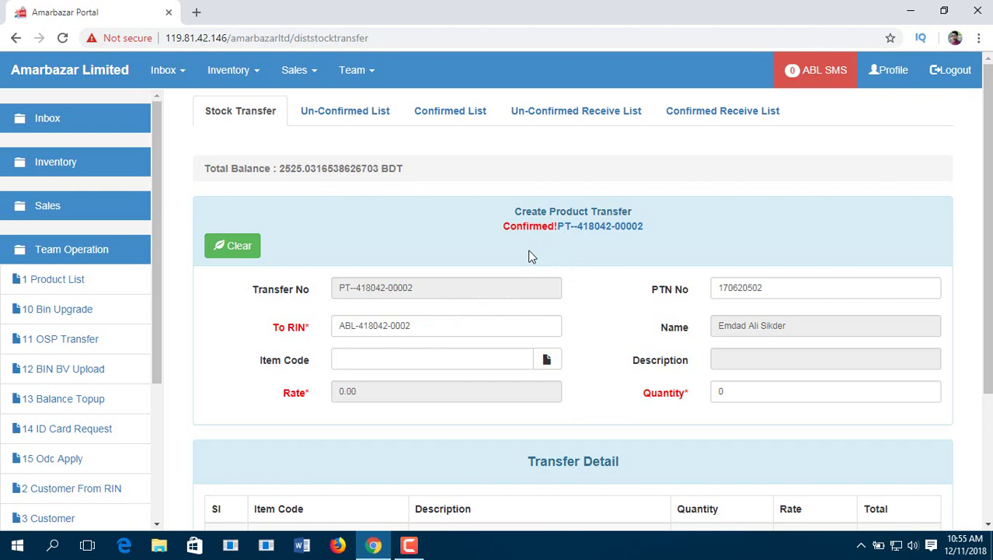
scroll(577, 296, "down", 3)
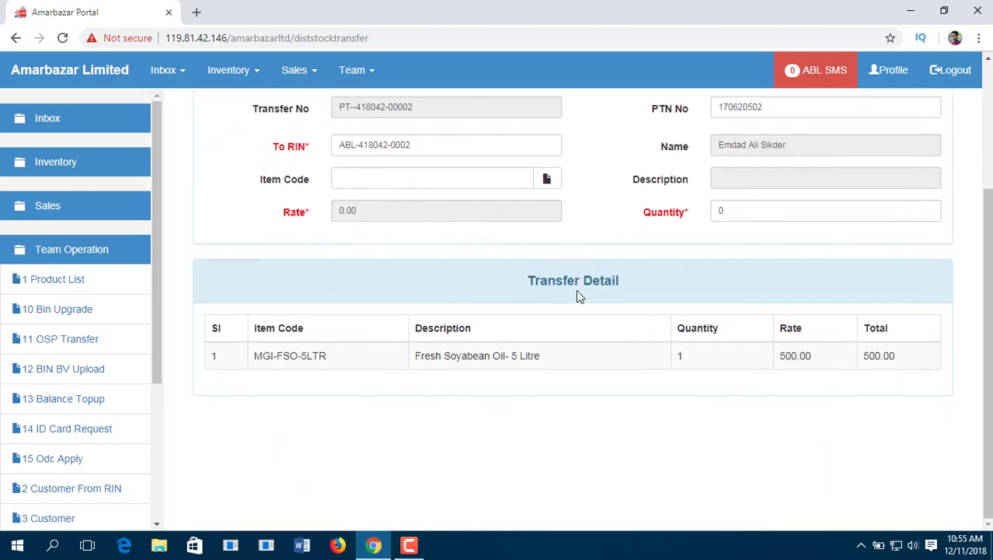
scroll(577, 296, "up", 3)
scroll(575, 289, "down", 1)
scroll(576, 289, "up", 1)
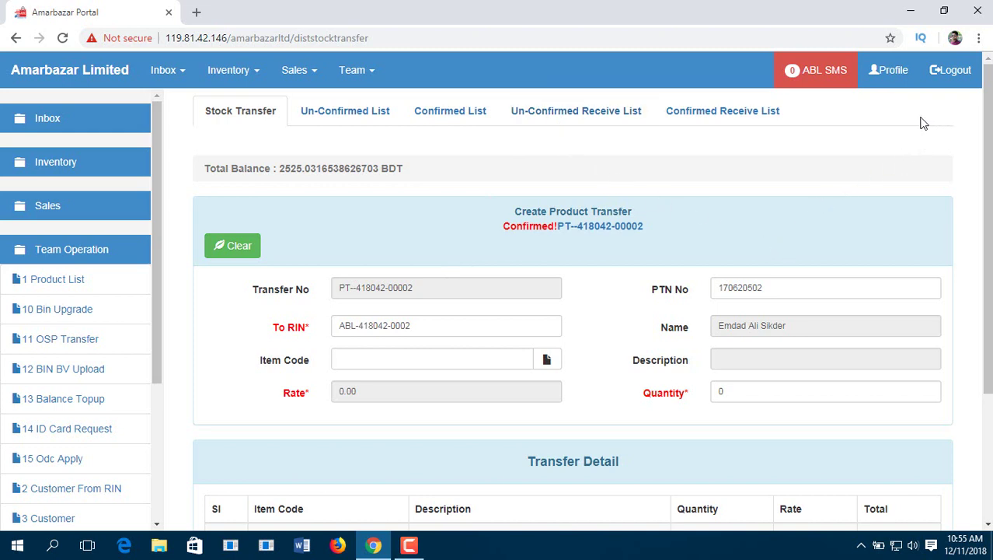
Log out, then sign in as the recipient with its pasted RIN and the account password
left_click(956, 71)
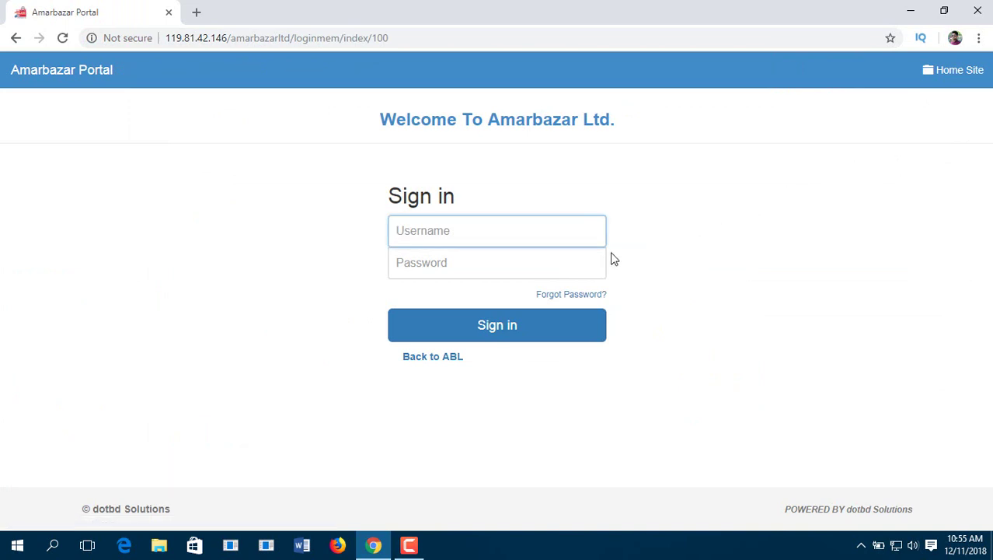
right_click(453, 231)
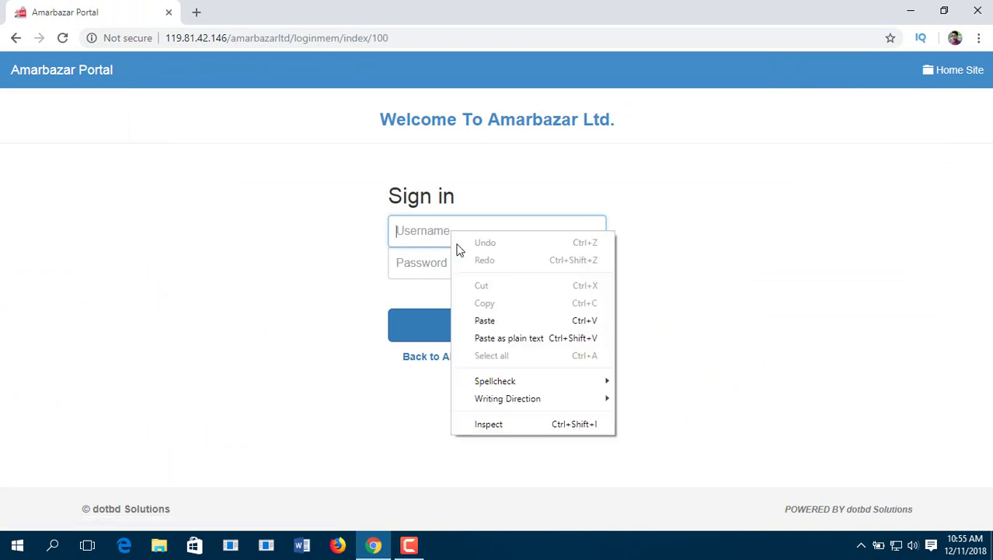
left_click(493, 318)
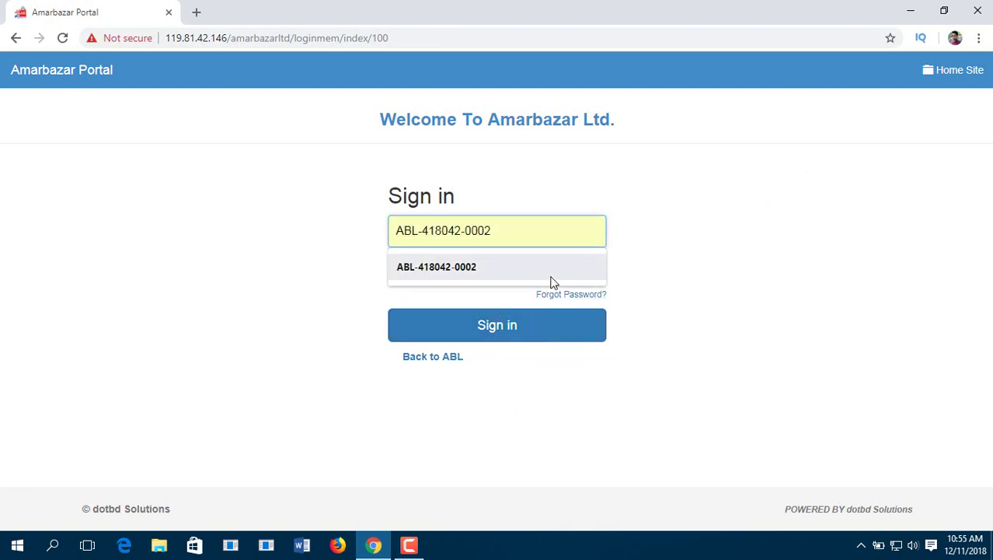
left_click(528, 274)
left_click(490, 270)
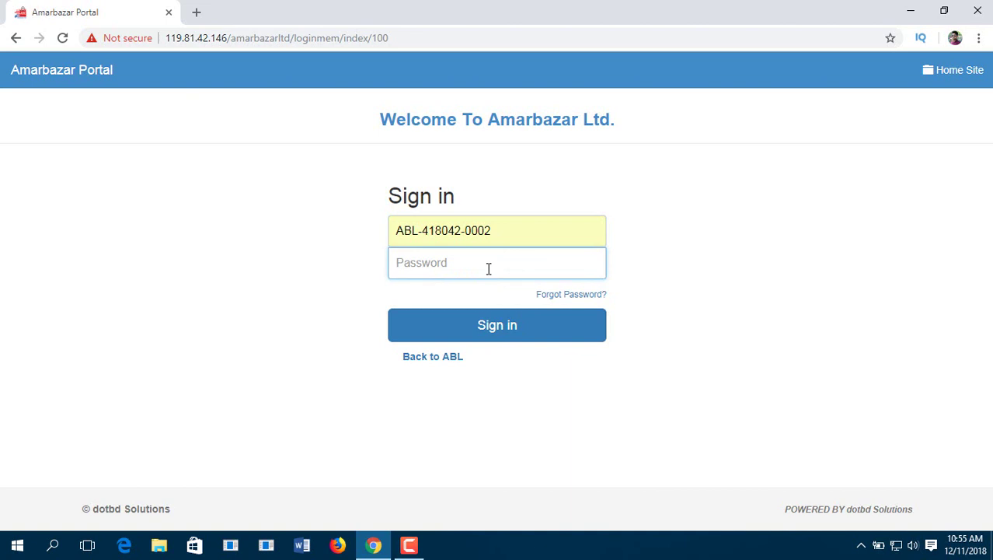
type("••••••••••")
left_click(469, 322)
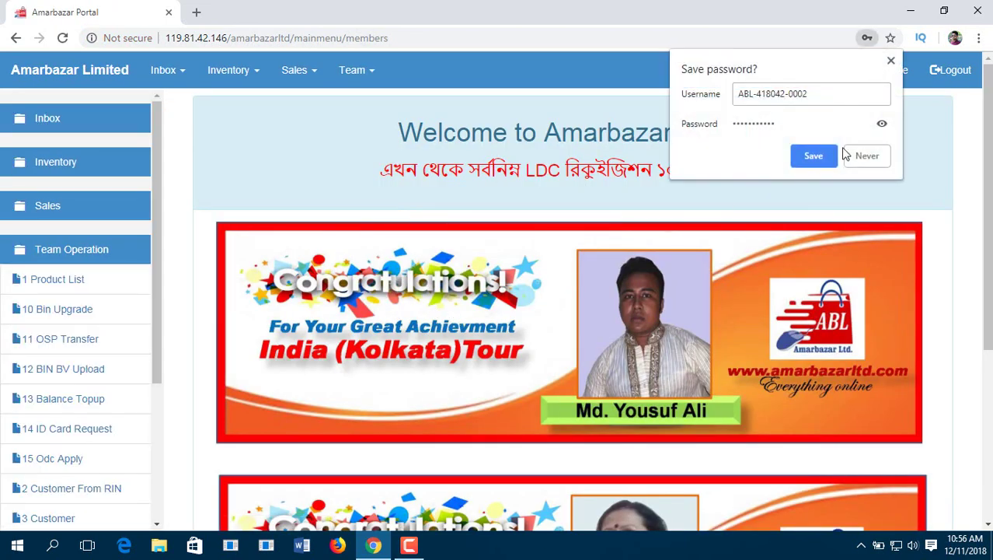
Dismiss the save-password prompt and go to Team Operation's 11 OSP Transfer page
left_click(892, 61)
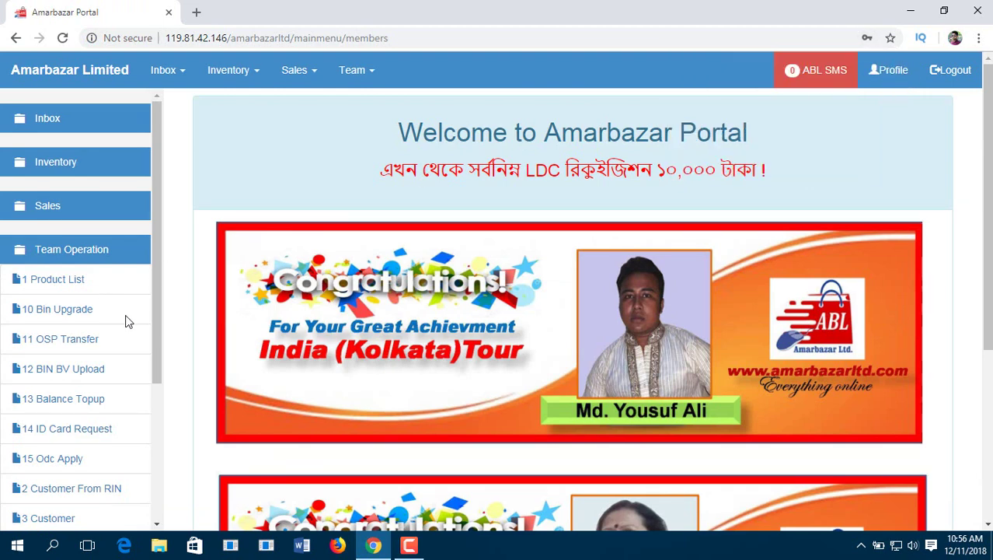
scroll(158, 260, "down", 1)
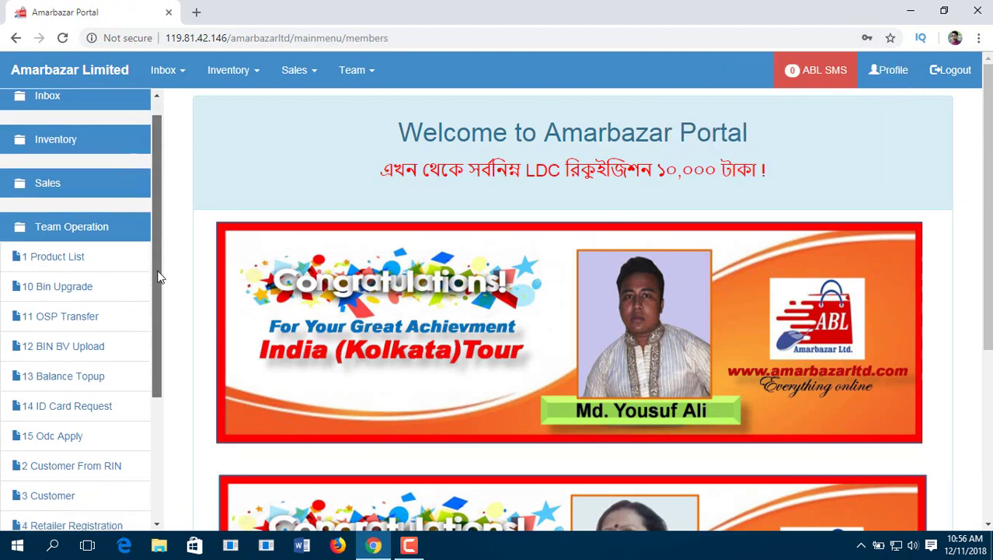
scroll(163, 258, "up", 1)
left_click(128, 257)
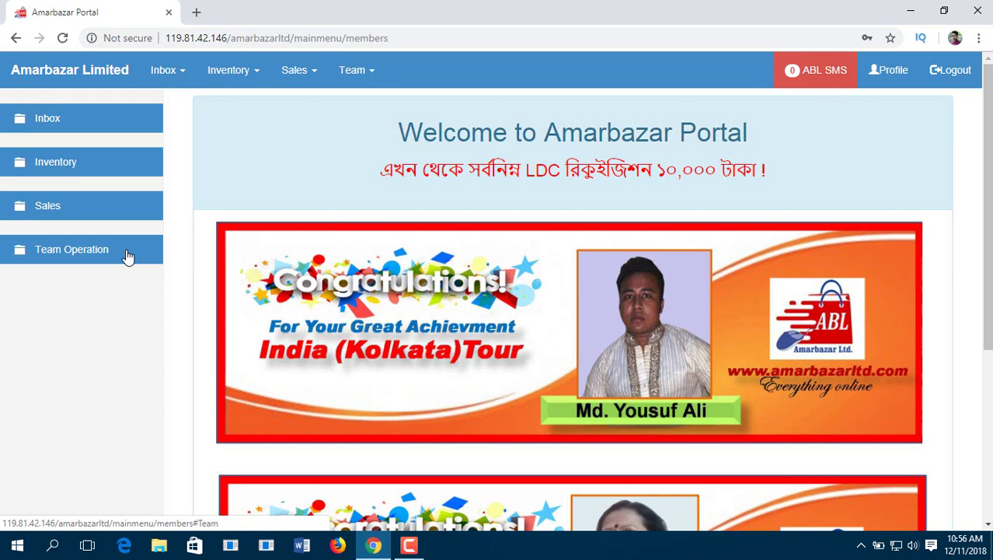
left_click(128, 257)
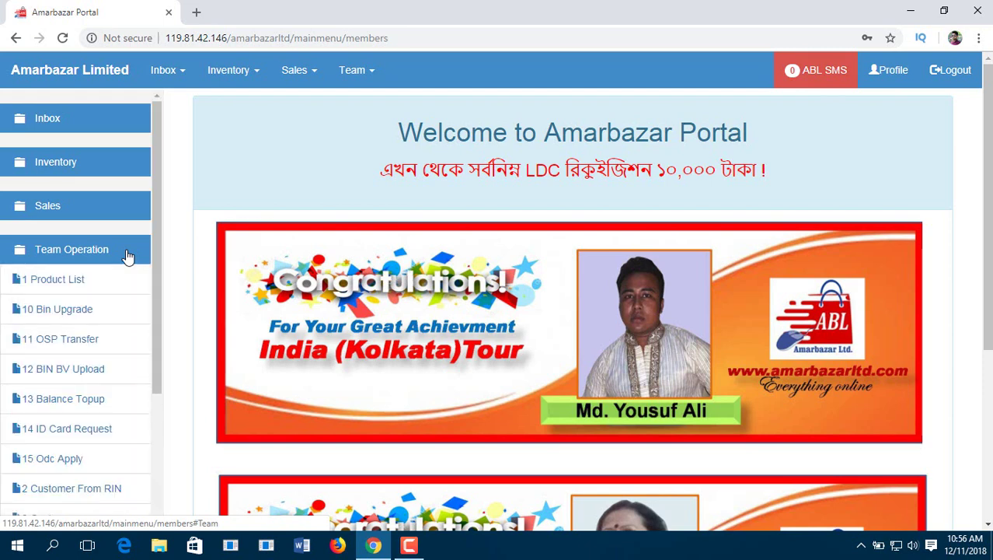
left_click(81, 347)
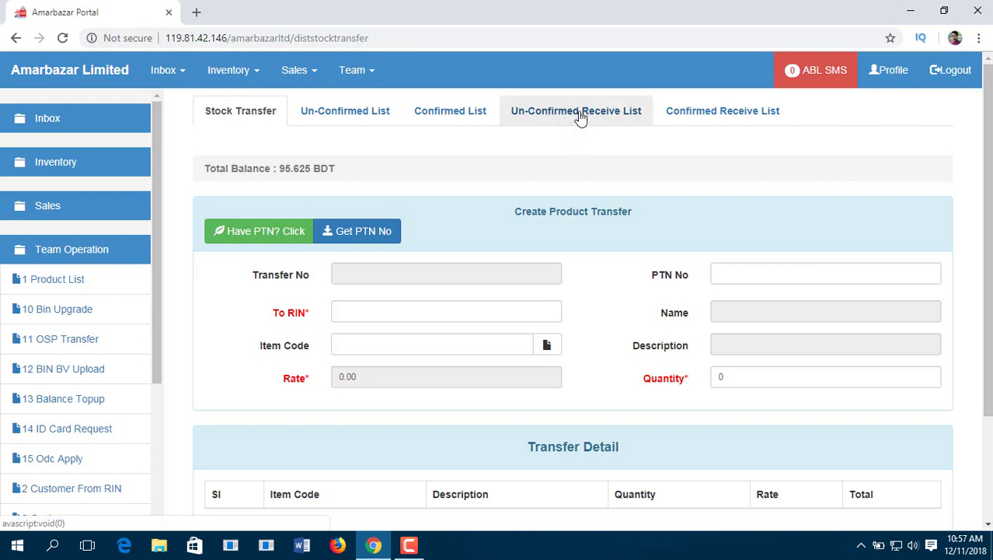
left_click(573, 114)
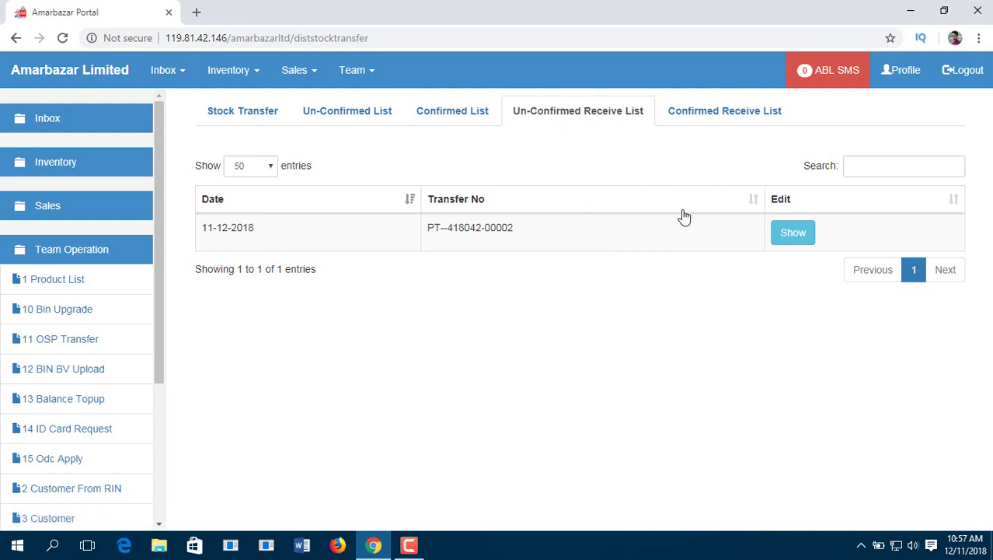
left_click(793, 236)
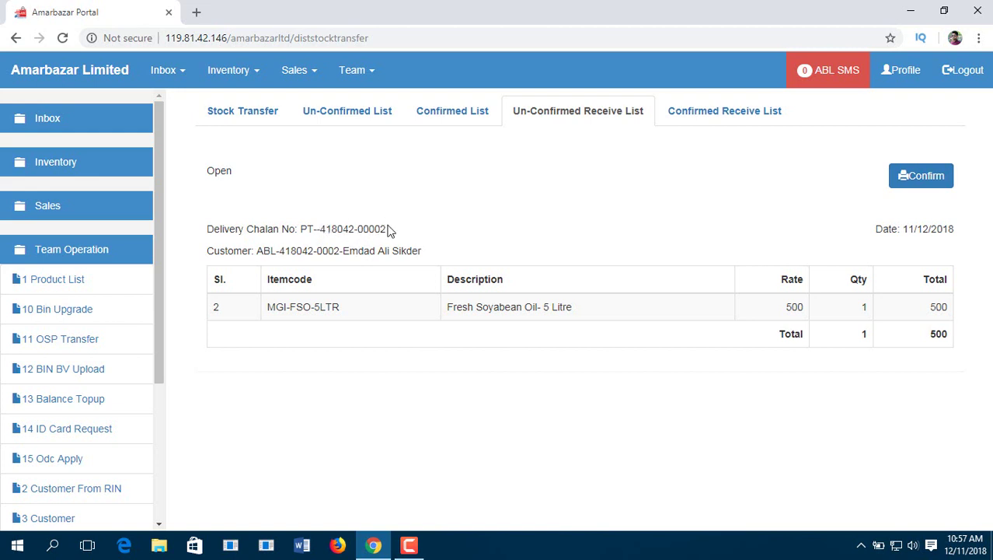
left_click_drag(388, 229, 337, 231)
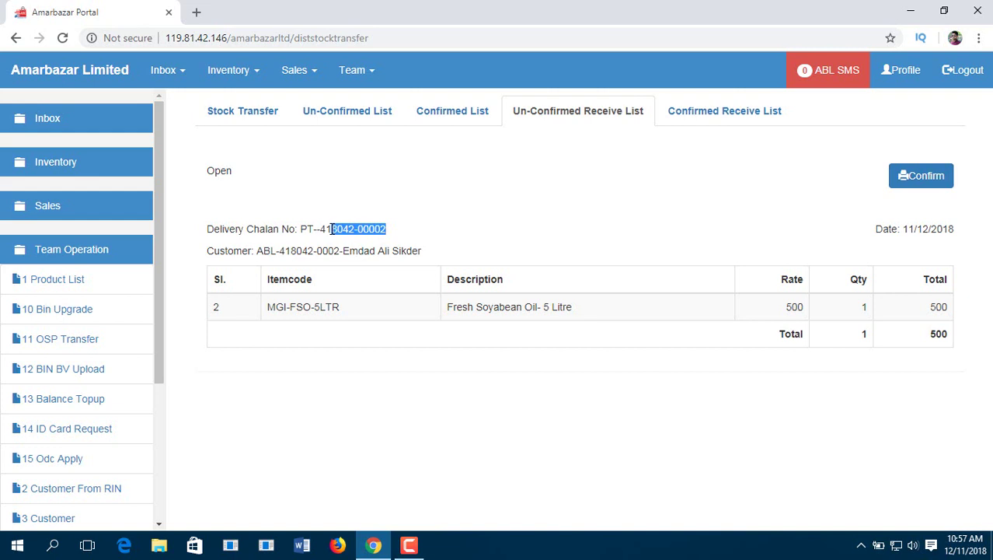
left_click_drag(325, 229, 320, 229)
left_click(465, 237)
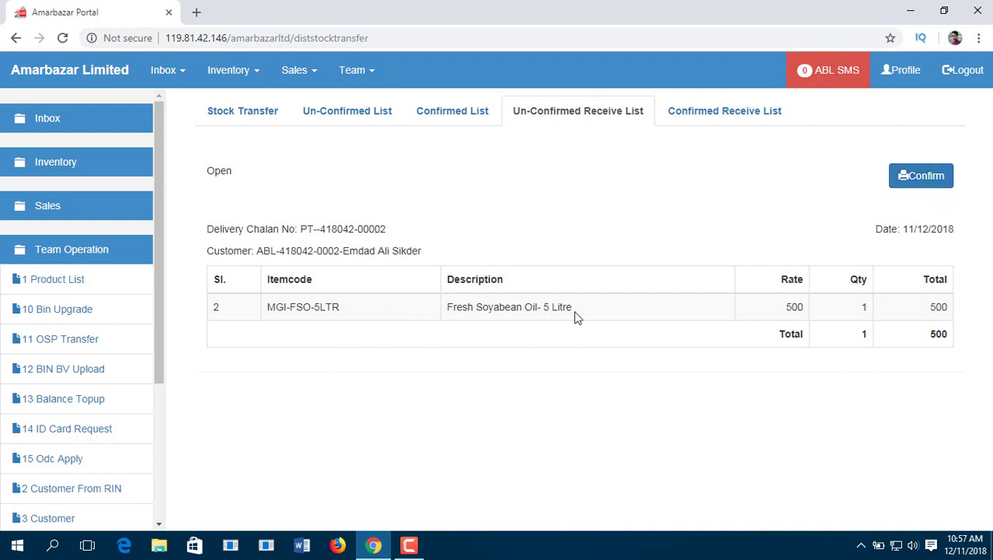
left_click_drag(571, 314, 451, 319)
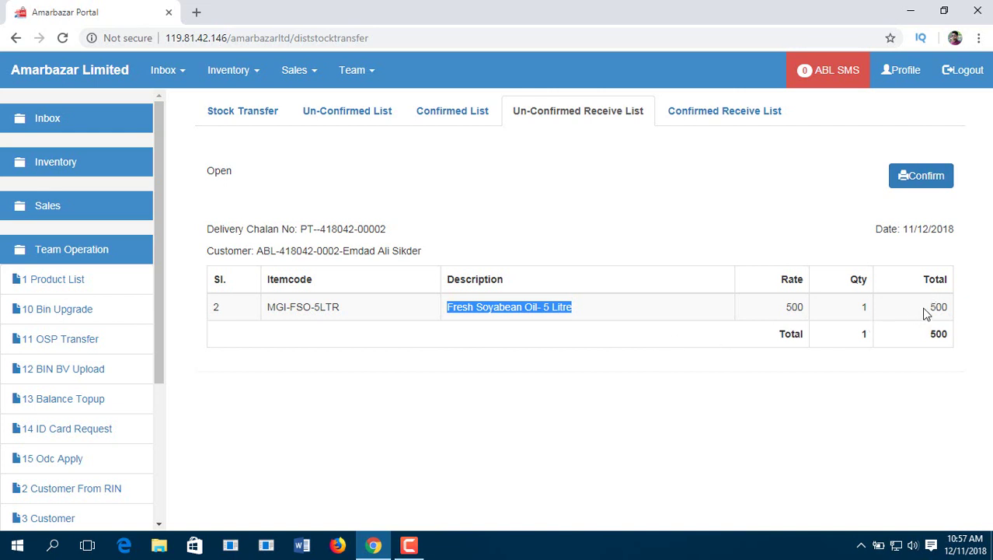
left_click_drag(922, 309, 950, 307)
left_click(830, 232)
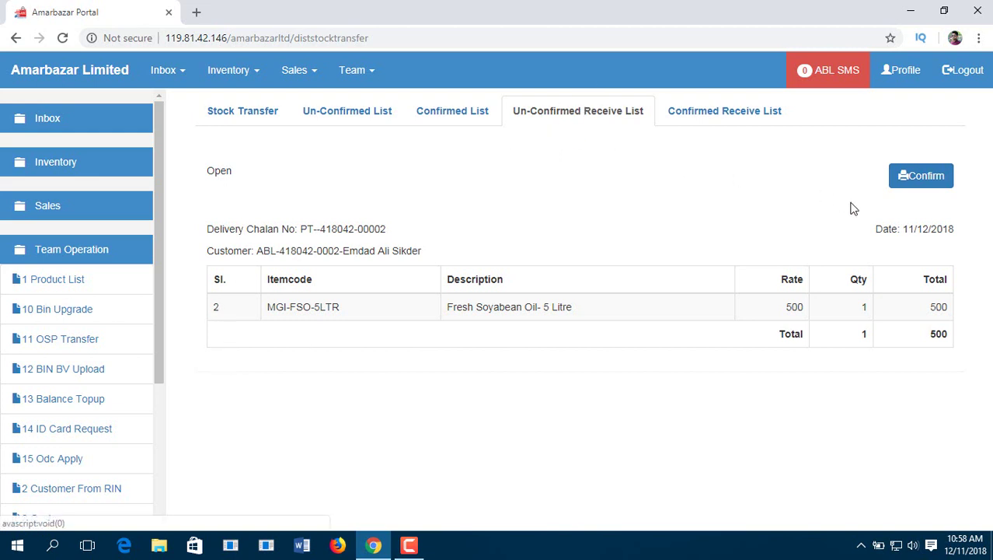
left_click(932, 177)
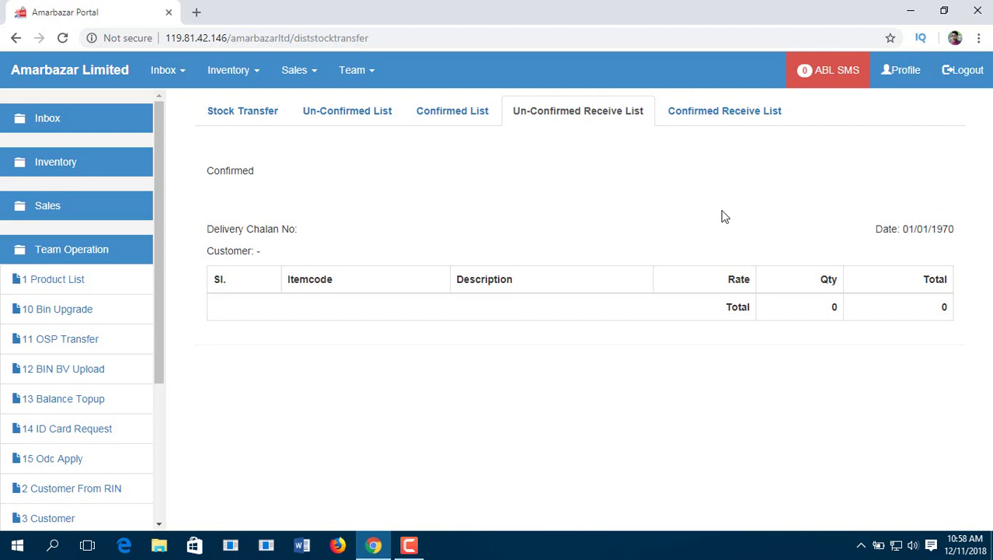
left_click(133, 248)
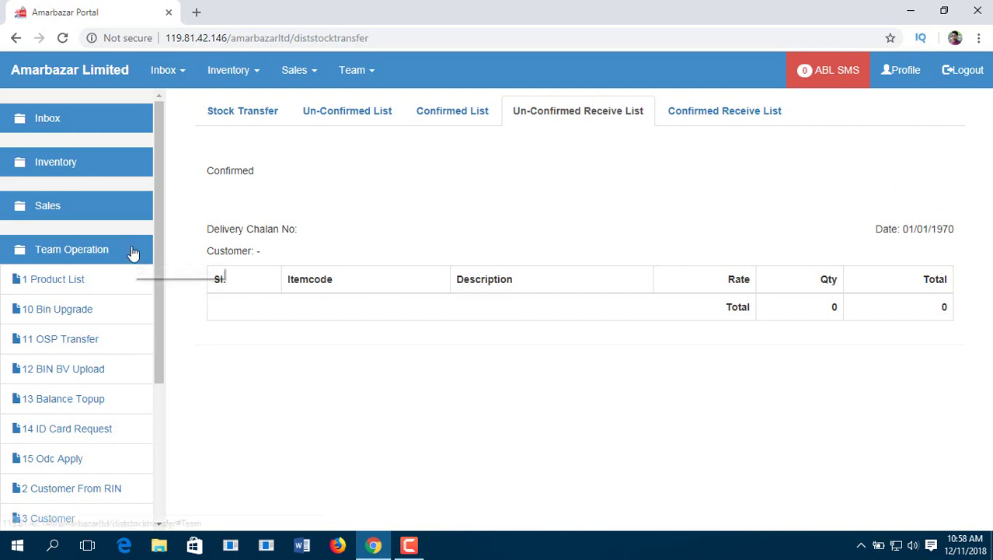
left_click(117, 207)
left_click(50, 300)
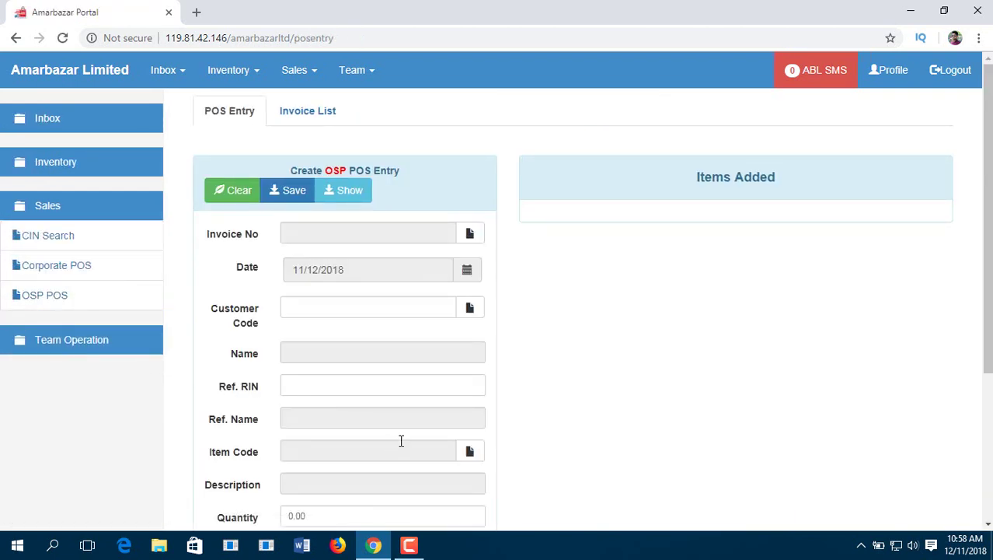
left_click(468, 453)
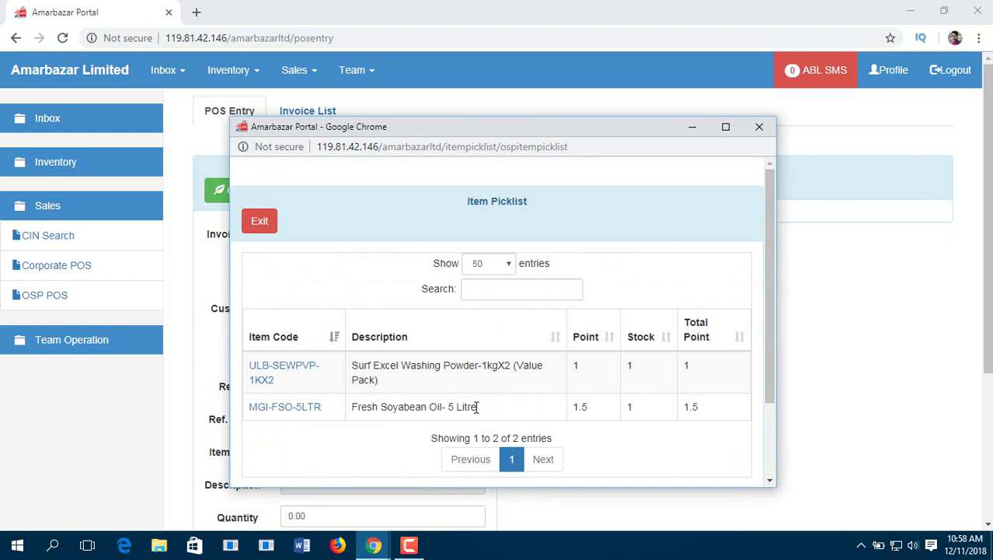
left_click_drag(485, 407, 354, 411)
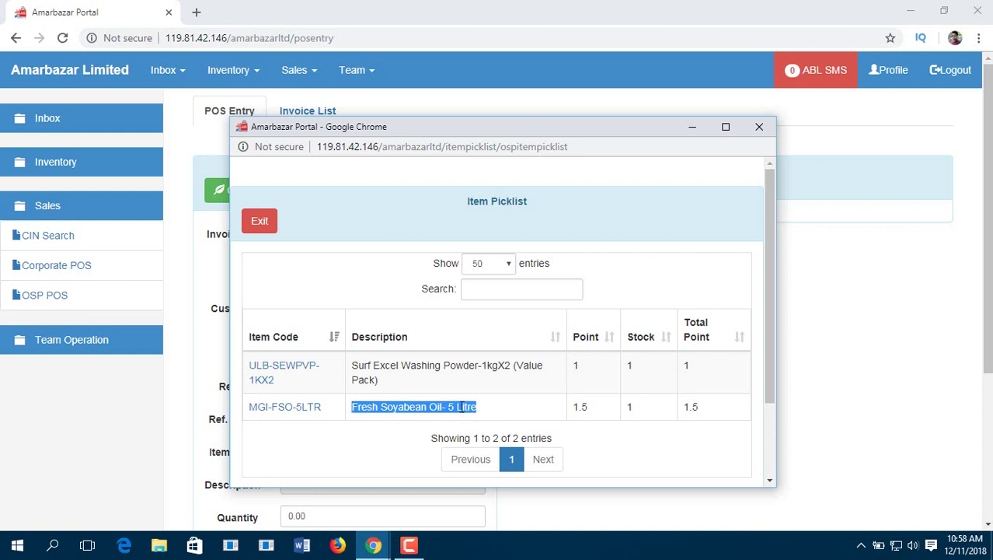
left_click_drag(382, 381, 350, 369)
left_click(402, 405)
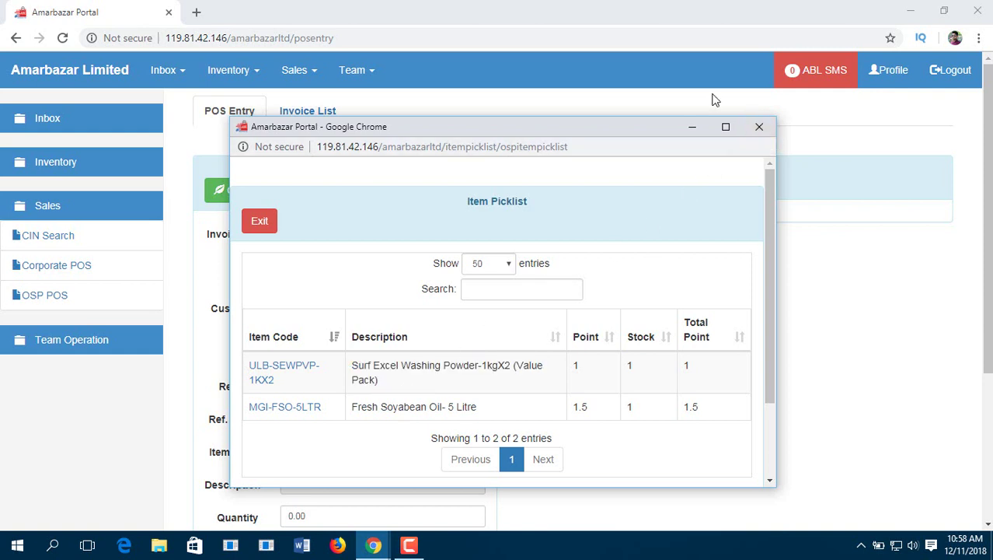
left_click(760, 127)
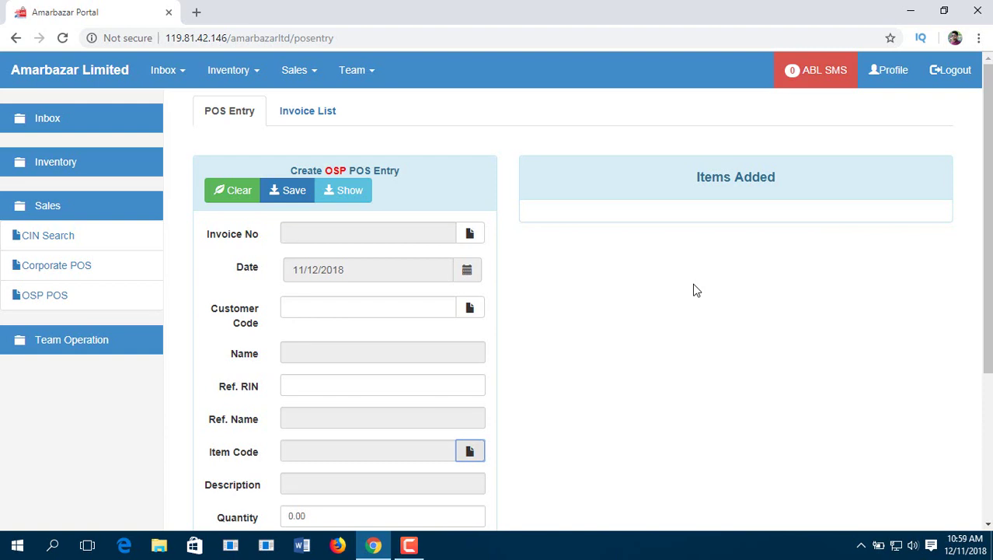
left_click(139, 213)
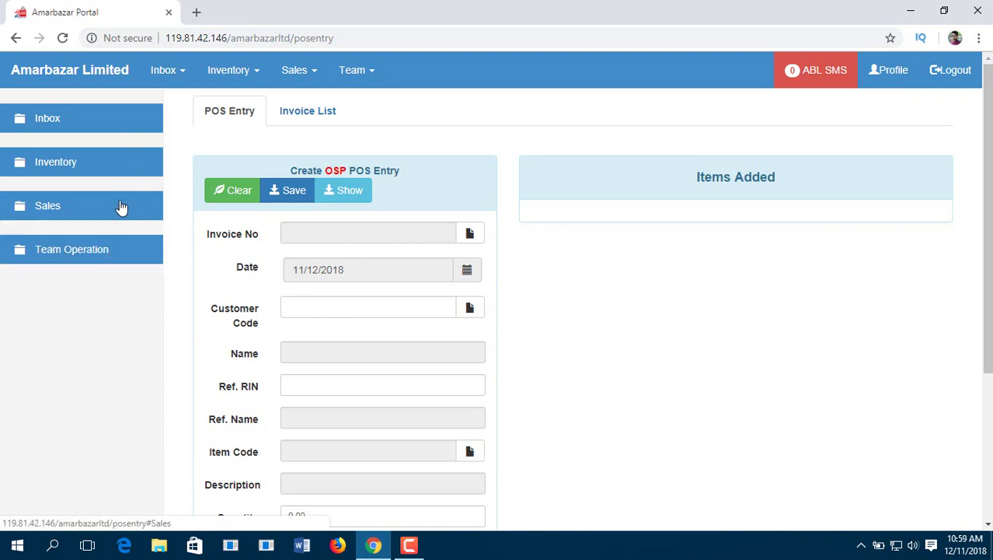
left_click(141, 259)
left_click(140, 259)
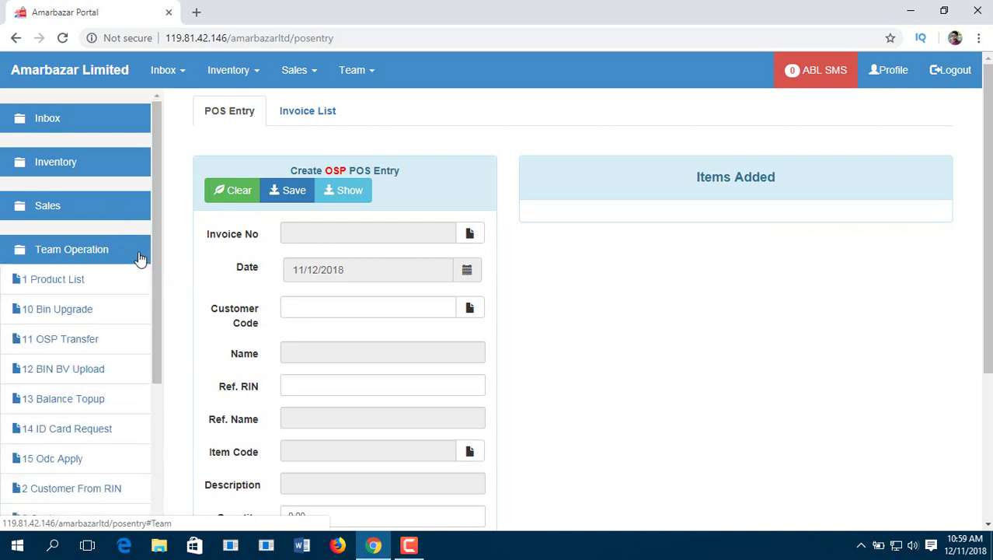